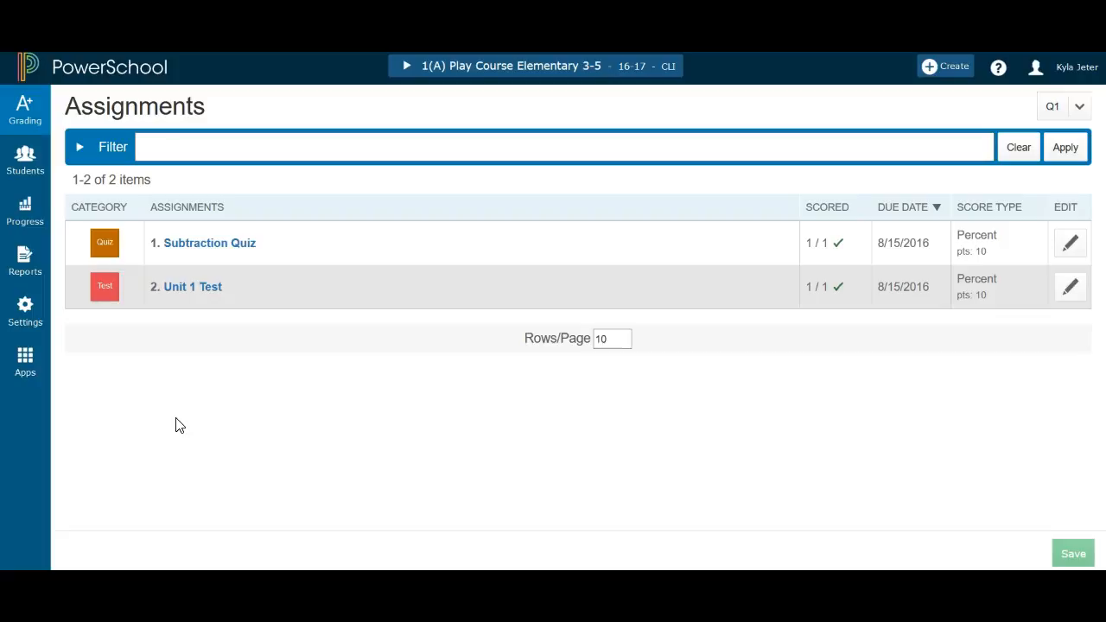
Create a new assignment named Unit Test 5
left_click(185, 436)
left_click(958, 67)
left_click(905, 117)
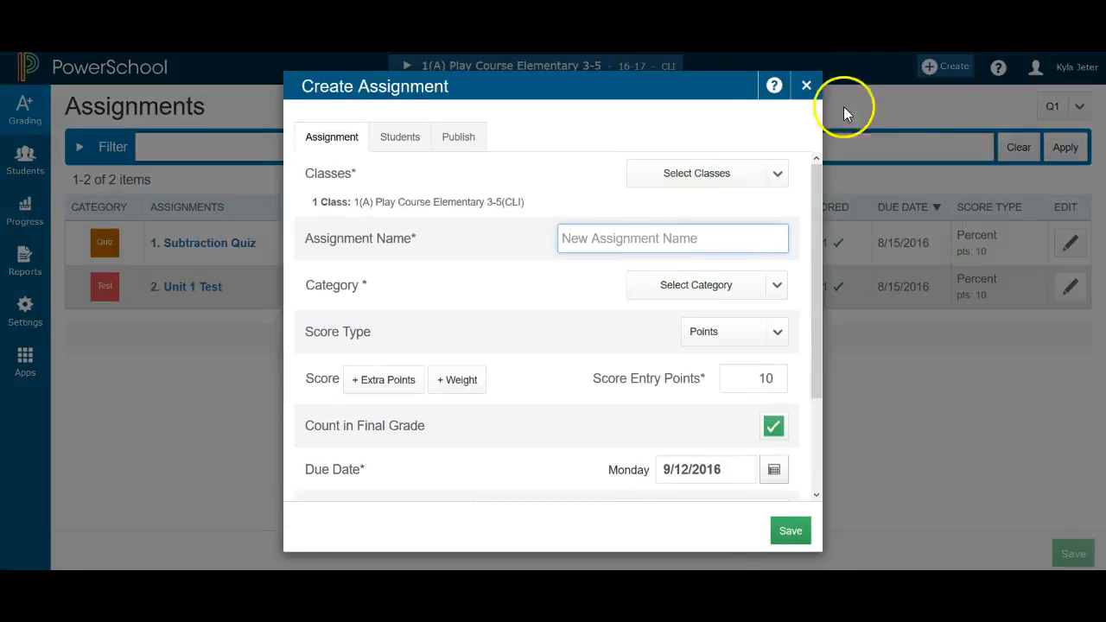
left_click(657, 239)
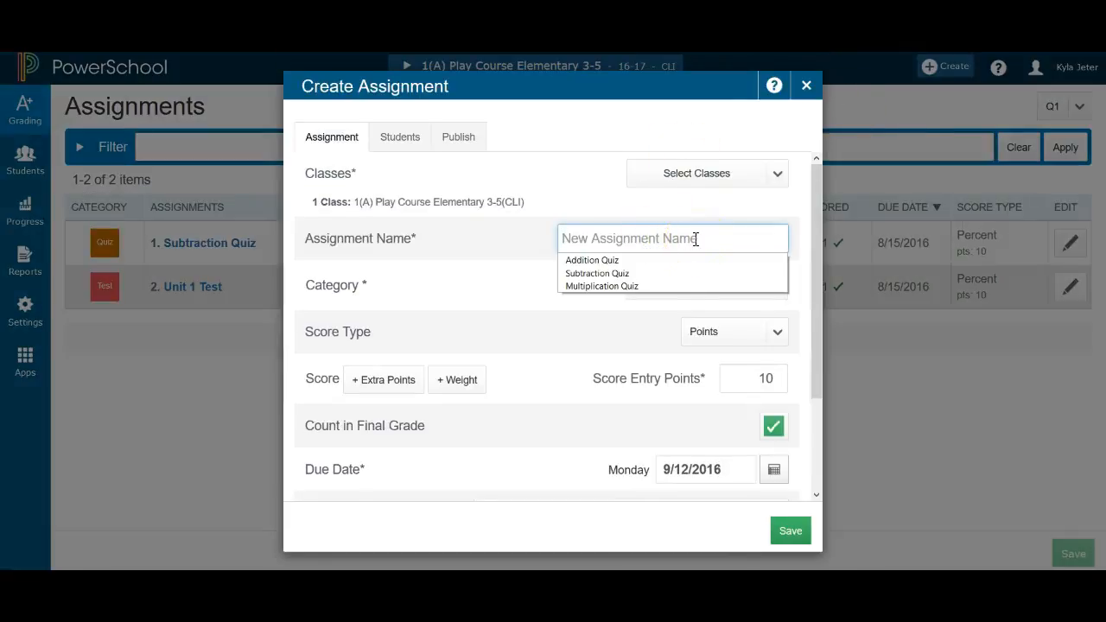
type("Unit Test 5")
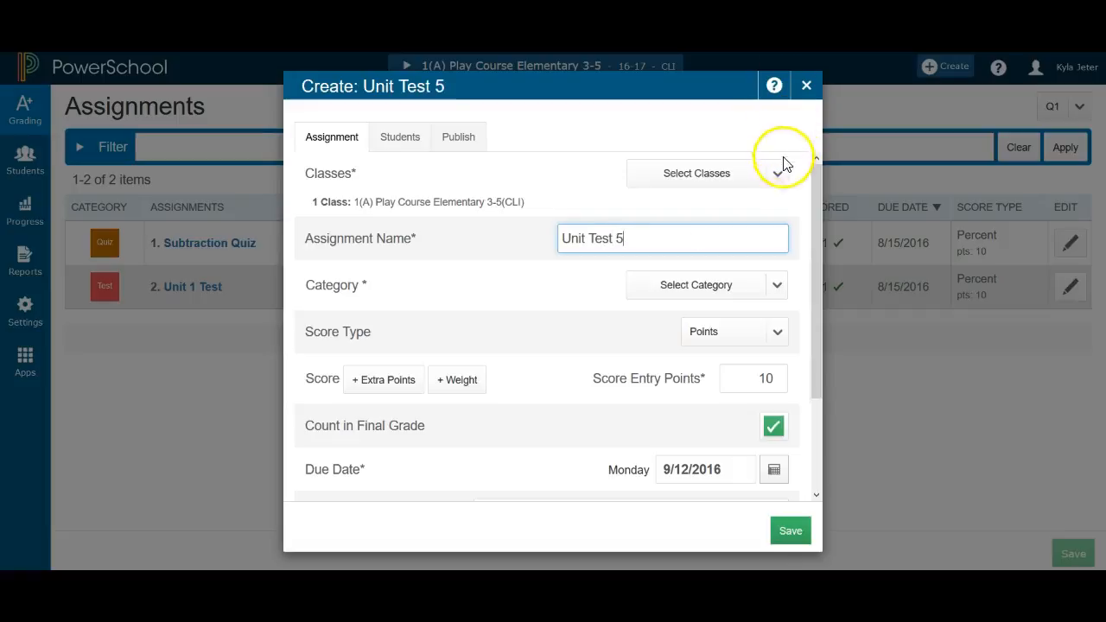
Select all classes, including the Other Classes, for the assignment
left_click(779, 178)
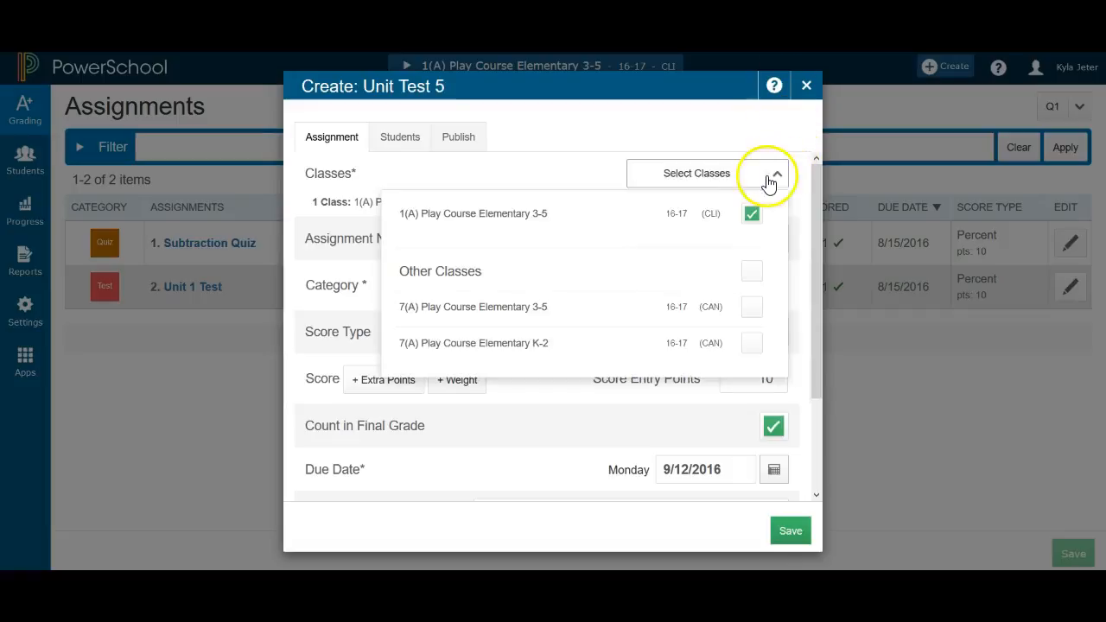
left_click(750, 309)
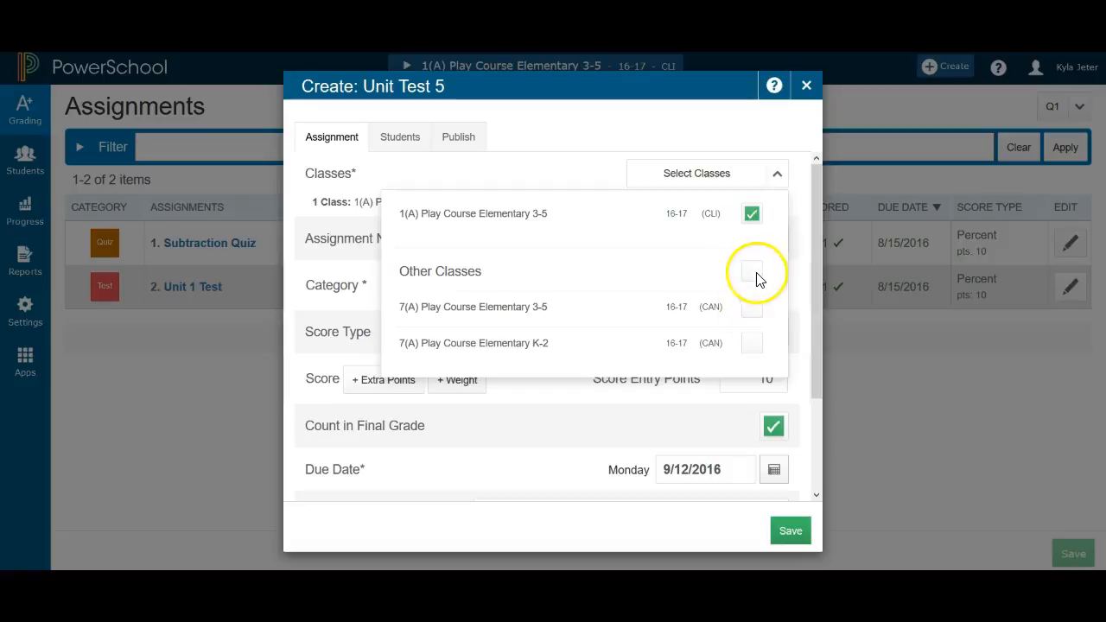
left_click(758, 273)
left_click(751, 143)
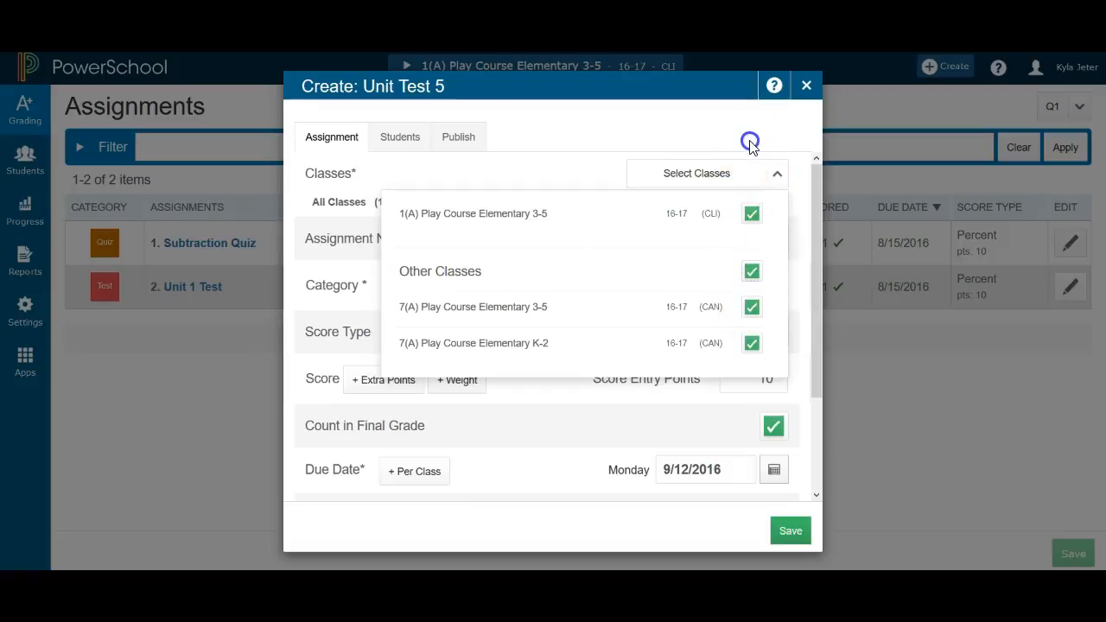
Set the assignment's category to Test and its score type to Percent
left_click(720, 287)
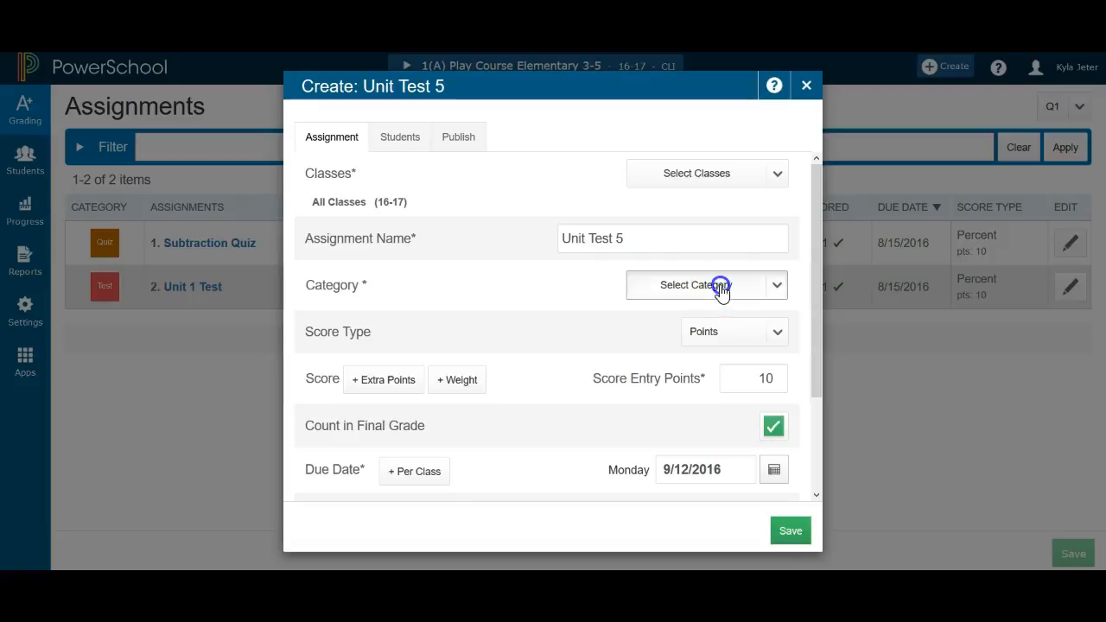
left_click(686, 449)
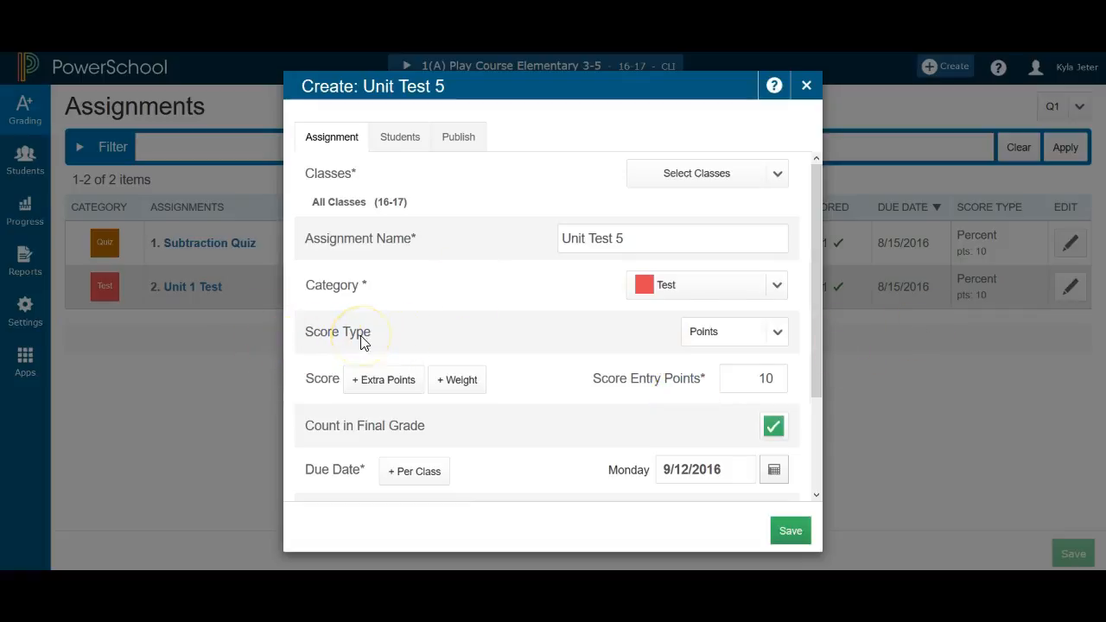
left_click(723, 341)
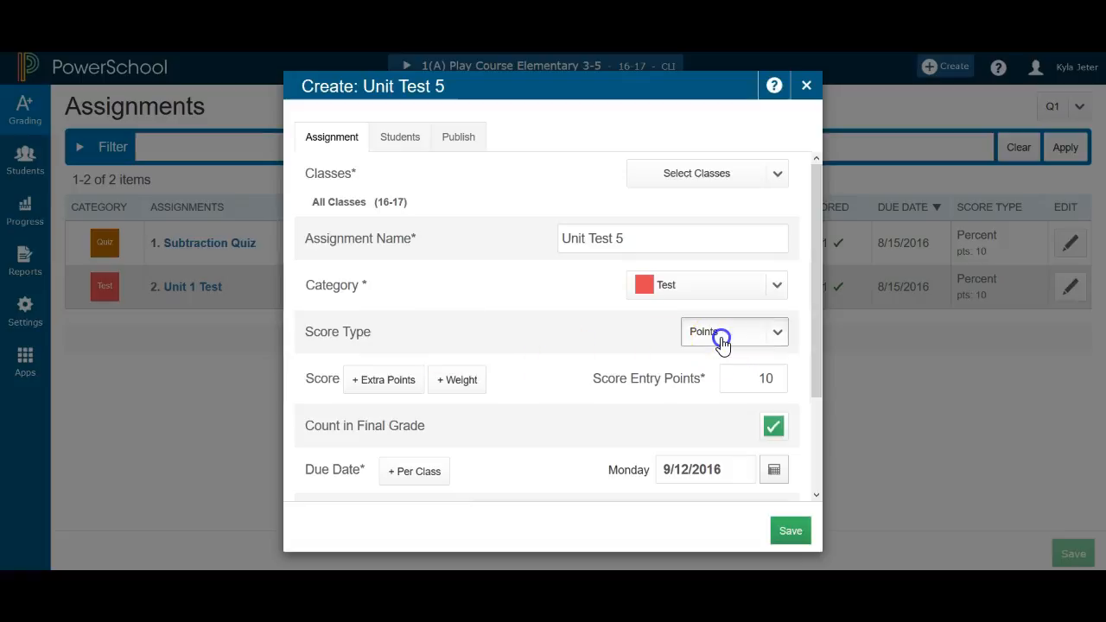
left_click(693, 411)
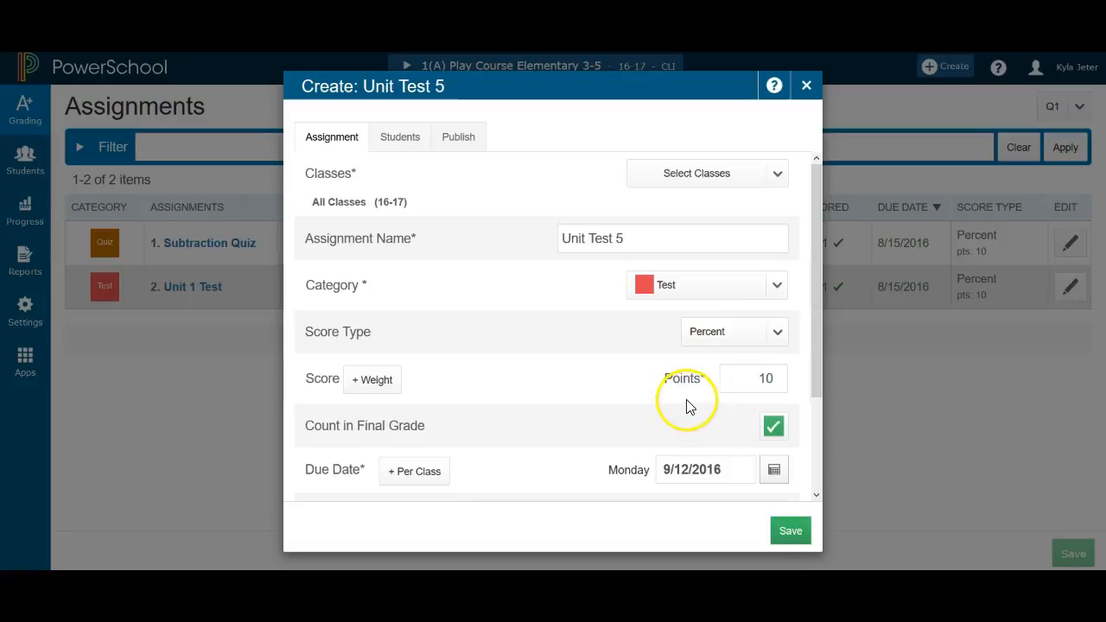
Save the new assignment and close its dialog
left_click(792, 531)
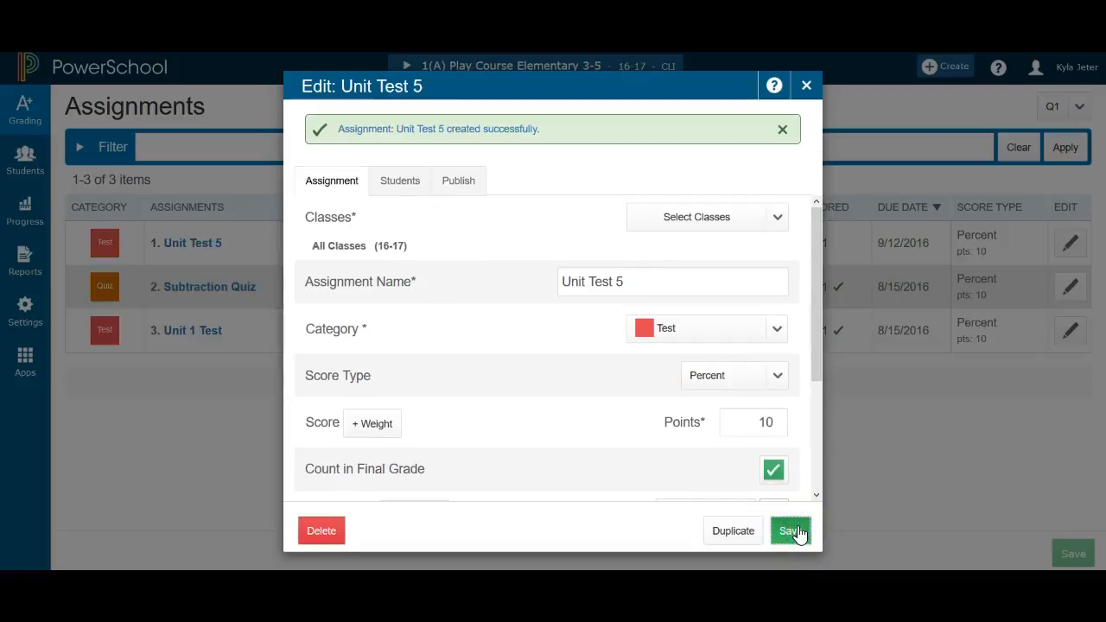
left_click(807, 87)
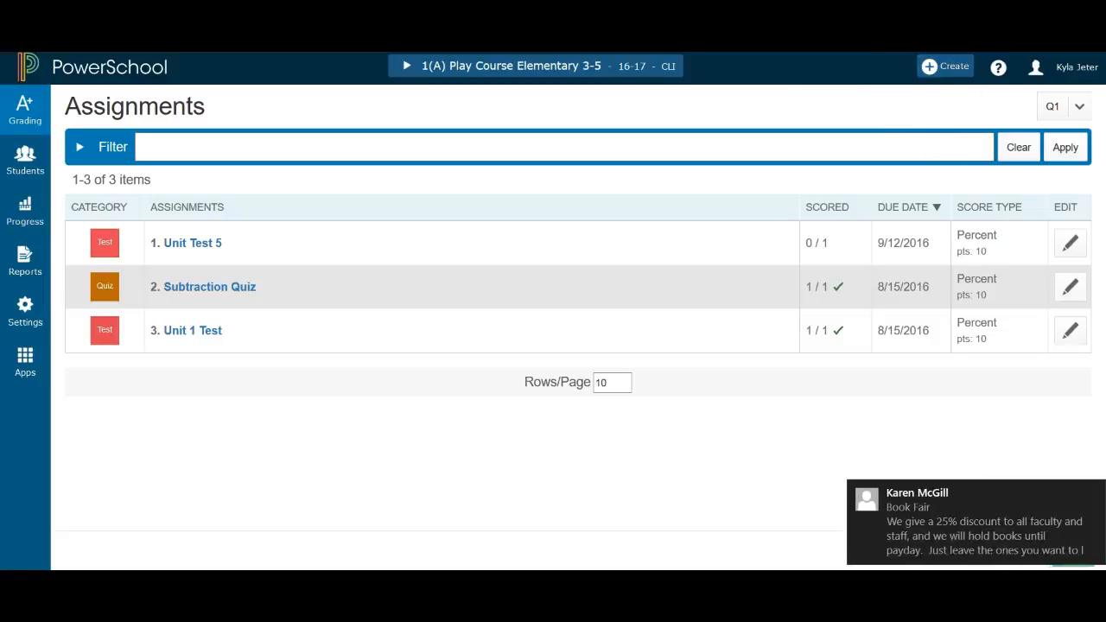
In the scoresheet, enter and save a score of 85 for the student on Unit Test 5
left_click(32, 124)
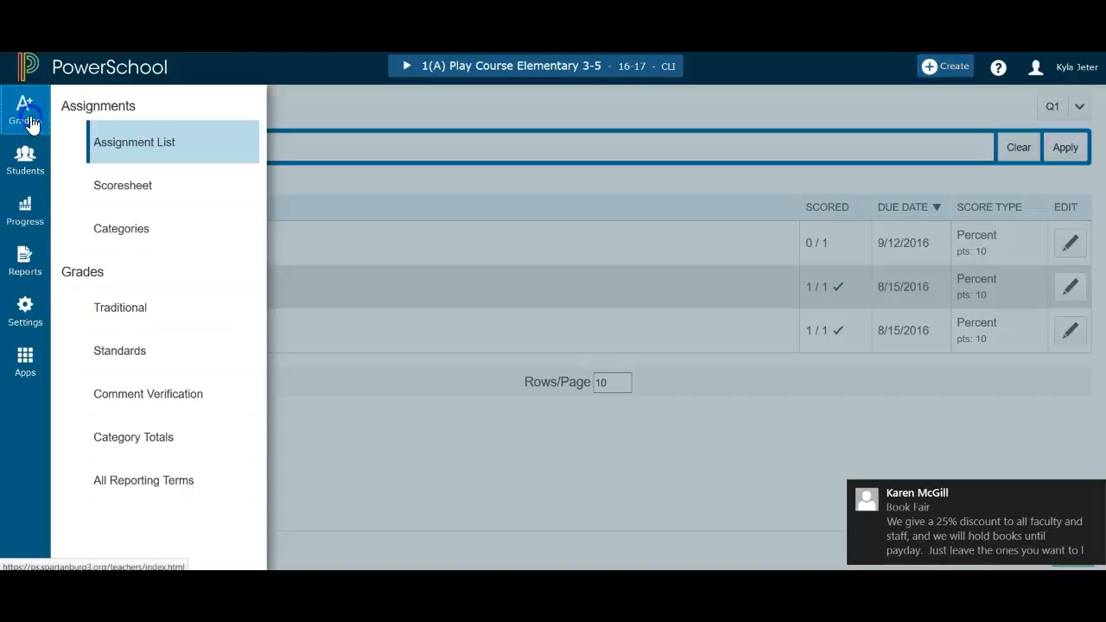
left_click(138, 187)
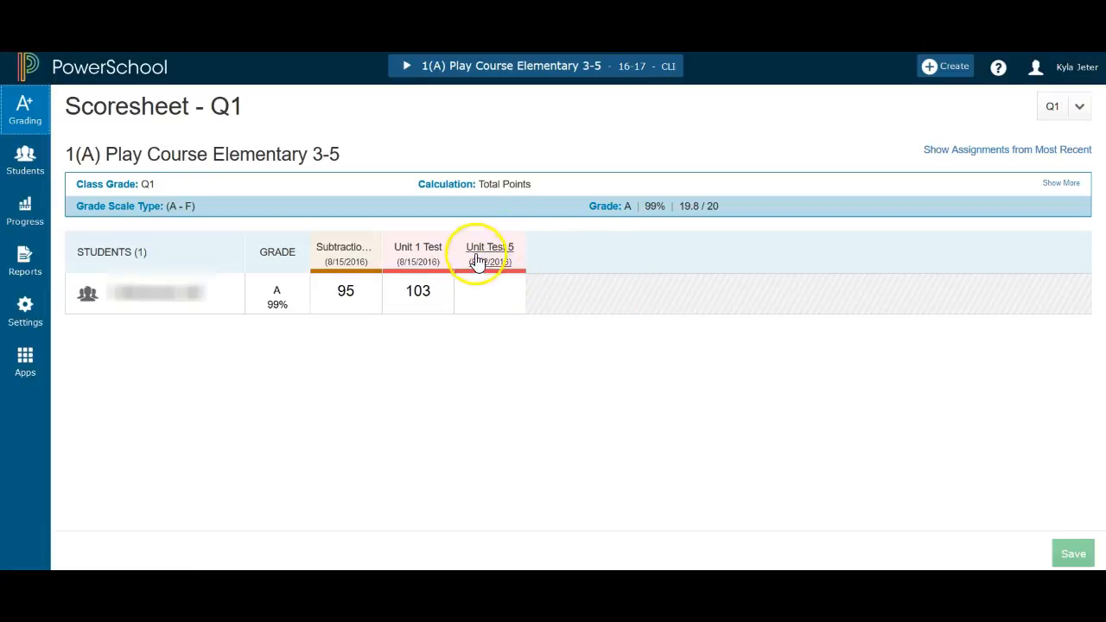
left_click(490, 310)
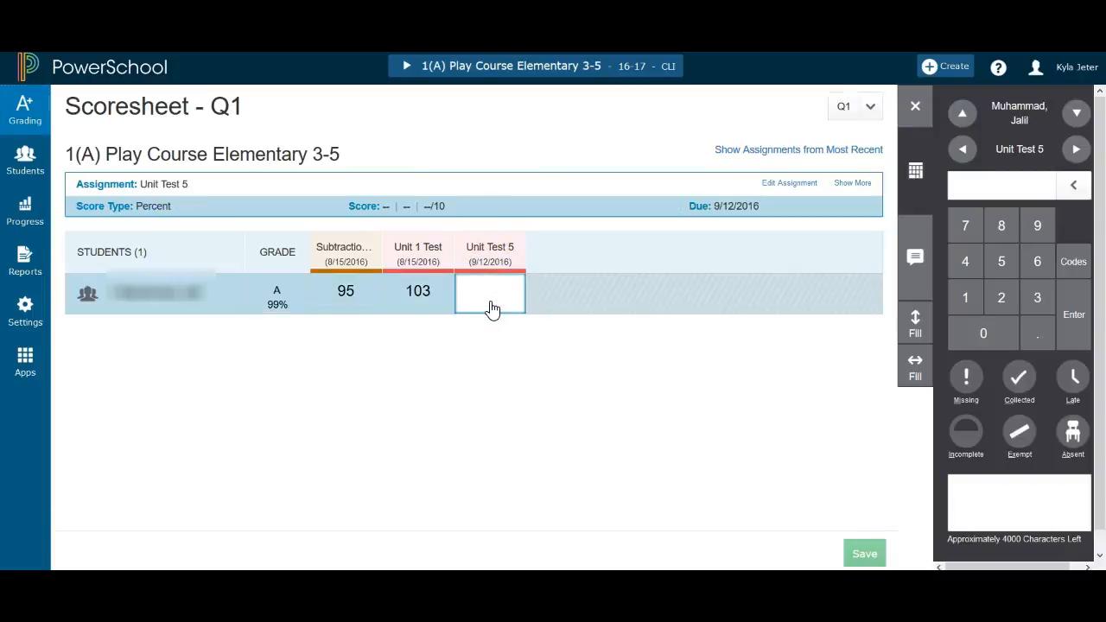
left_click(1002, 225)
left_click(1004, 263)
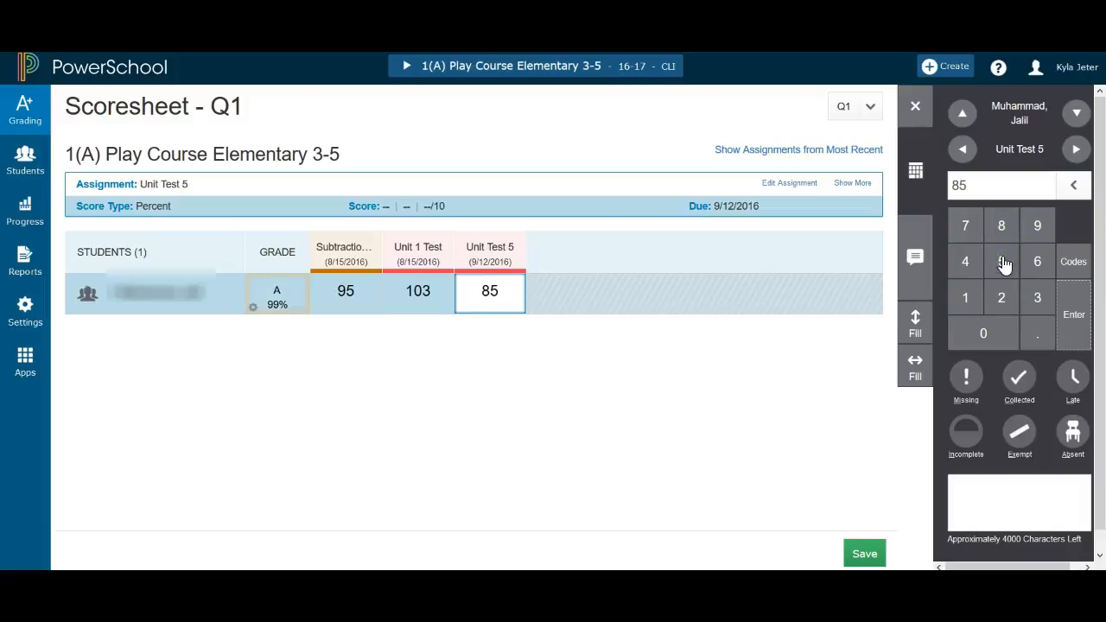
left_click(865, 554)
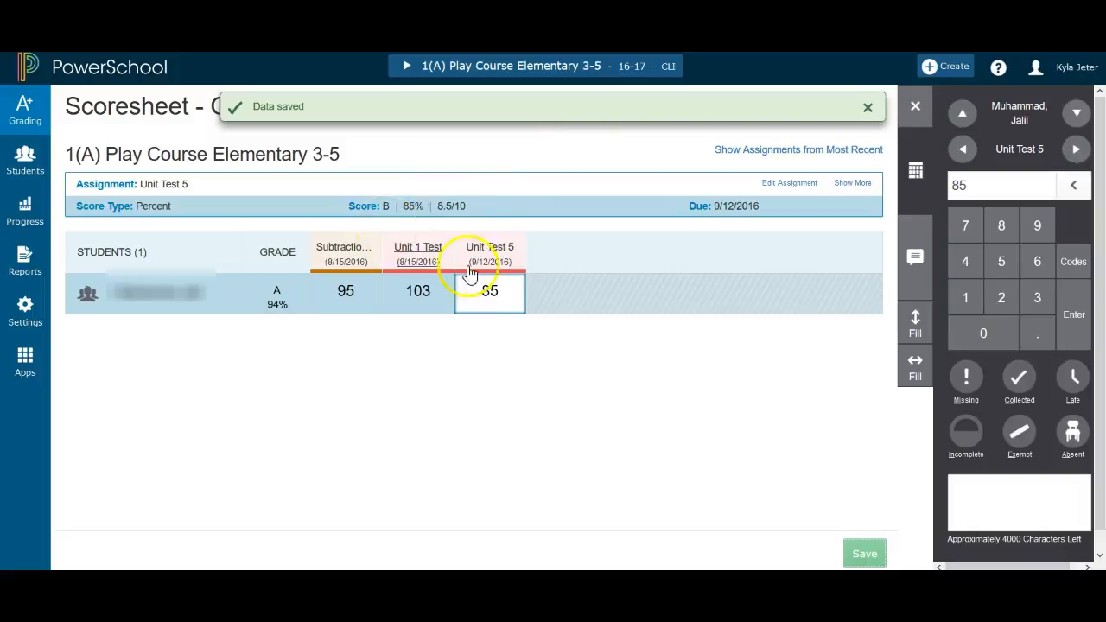
Change the student's Unit Test 5 score to 105 and save it
left_click_drag(432, 234, 477, 182)
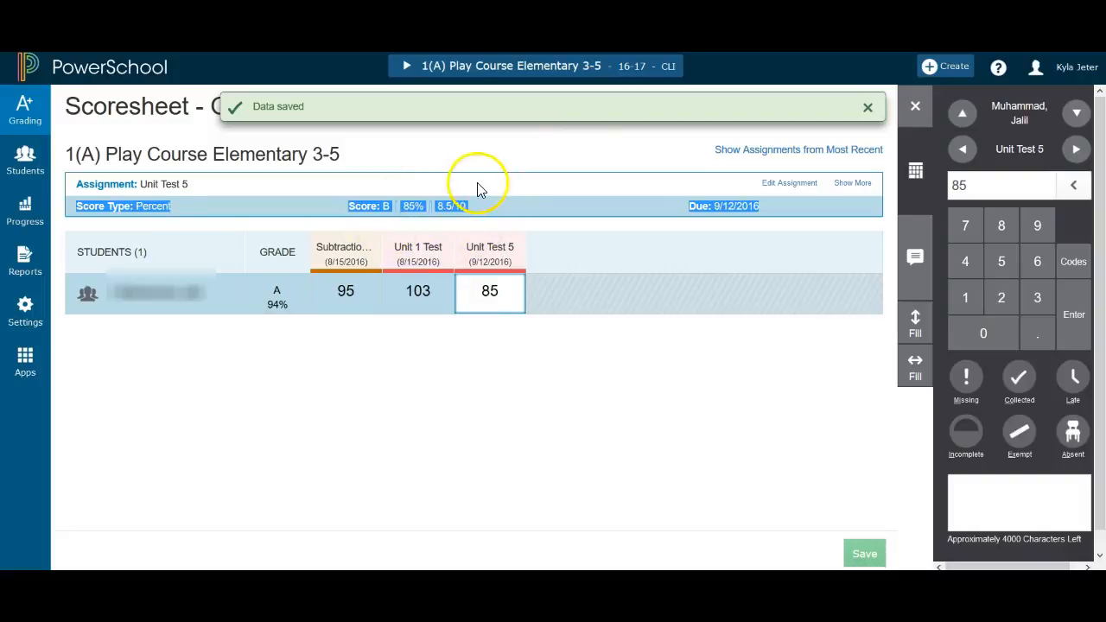
left_click(477, 182)
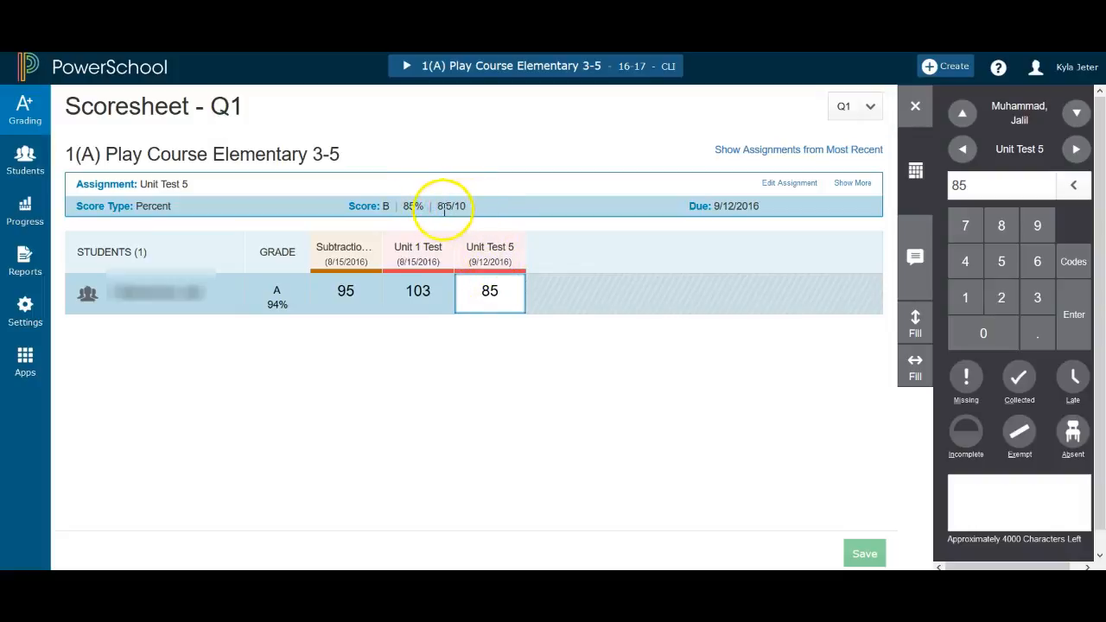
left_click(488, 294)
left_click(503, 295)
left_click(990, 185)
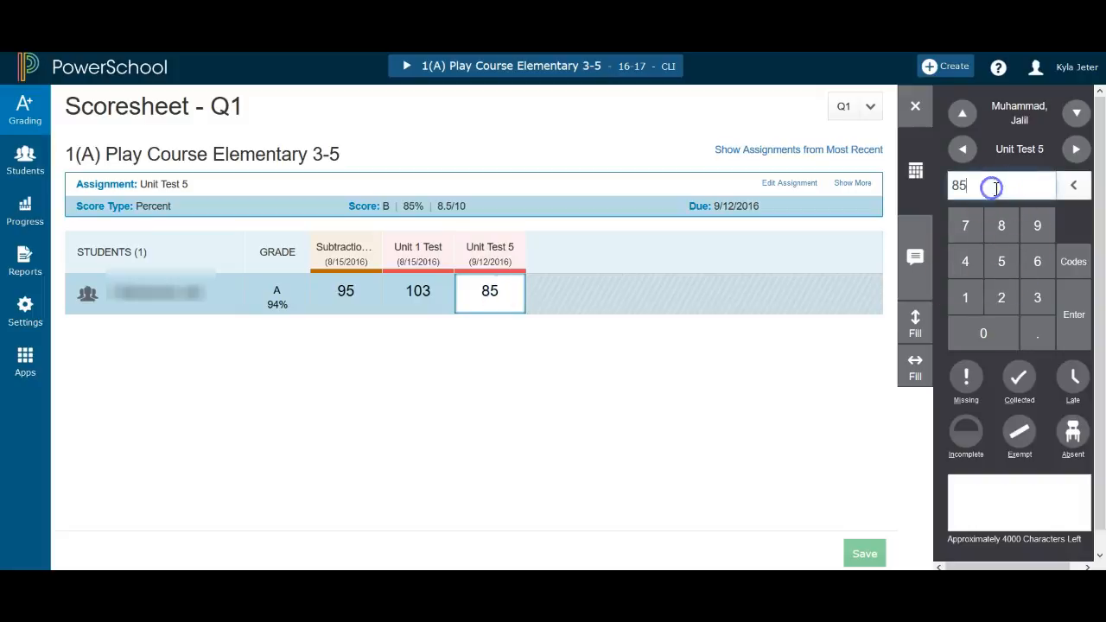
key("BackSpace")
key("BackSpace")
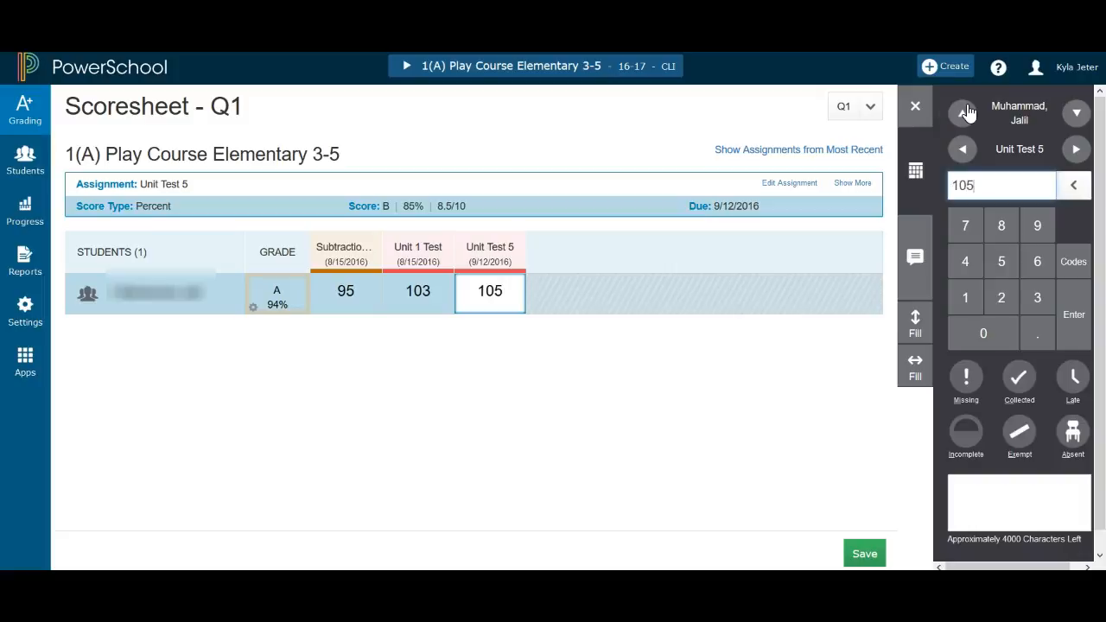
left_click(864, 554)
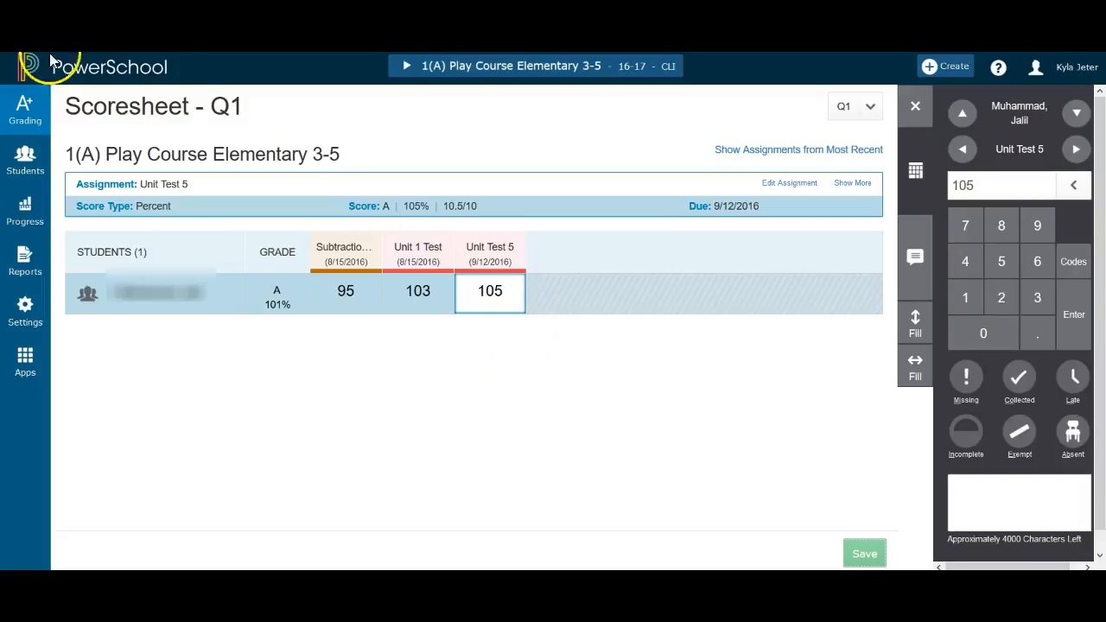
Open Categories and set the Classwork category's default score type to Percent with 100 points, then save
left_click(35, 128)
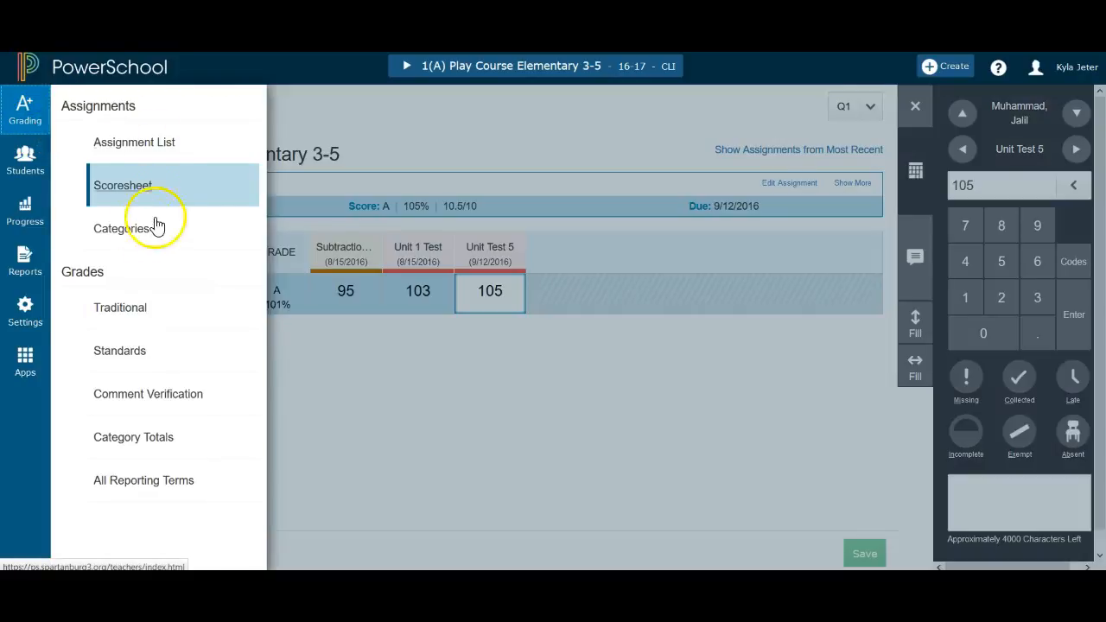
left_click(122, 238)
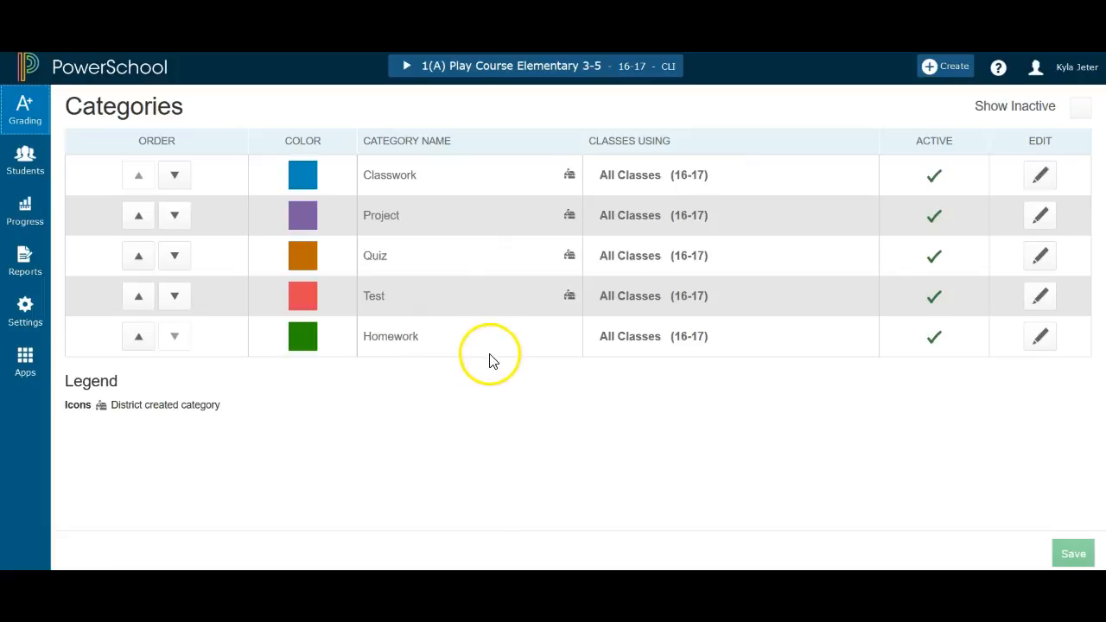
left_click(1042, 179)
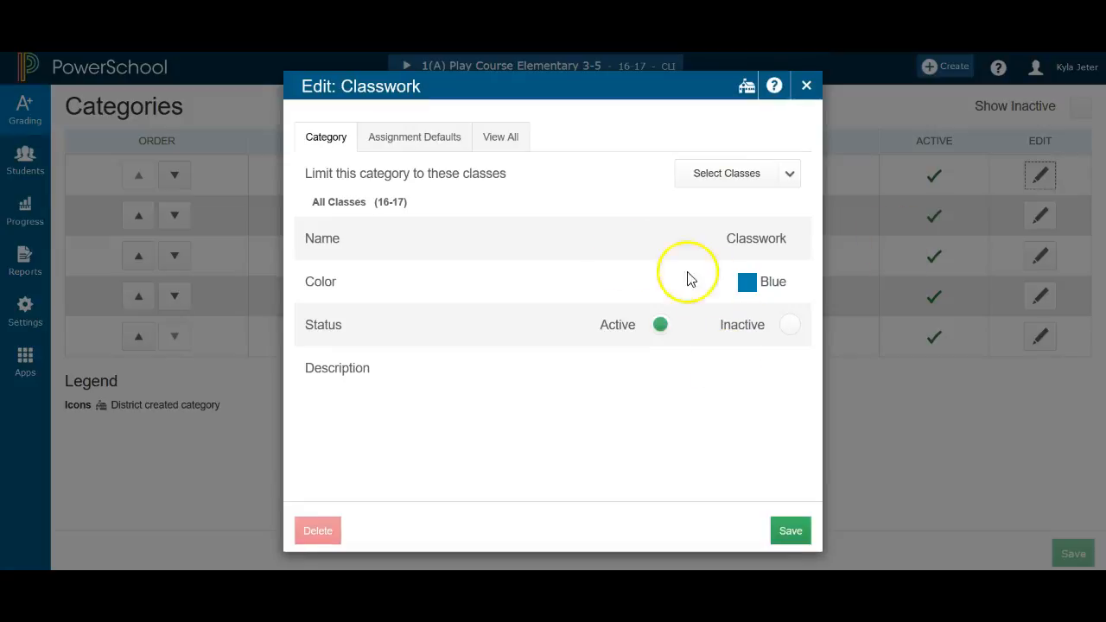
left_click(425, 145)
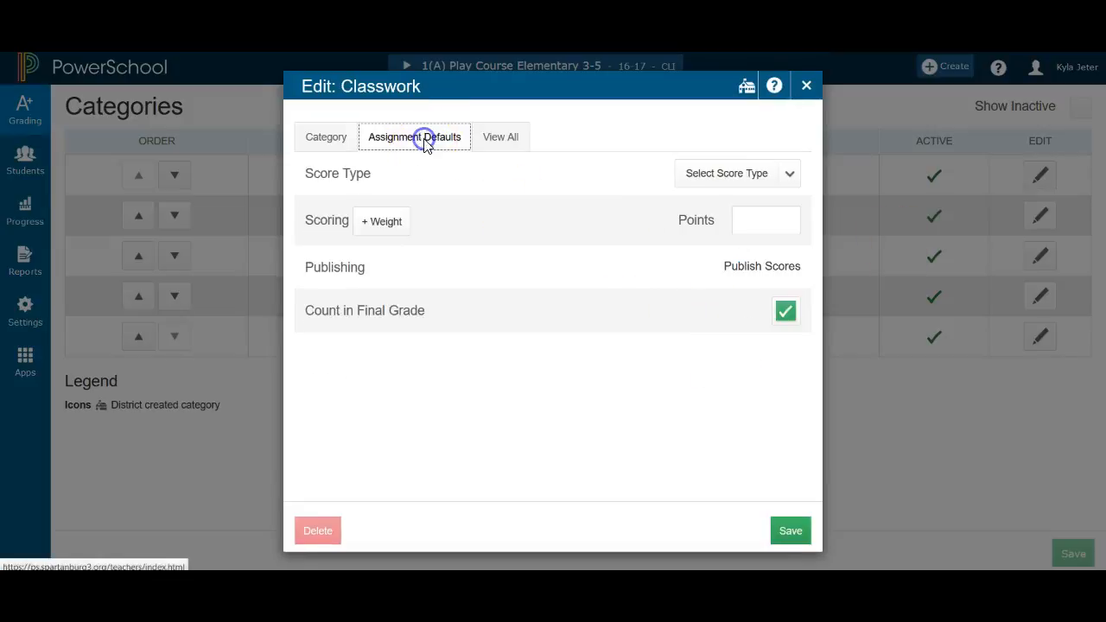
left_click(755, 181)
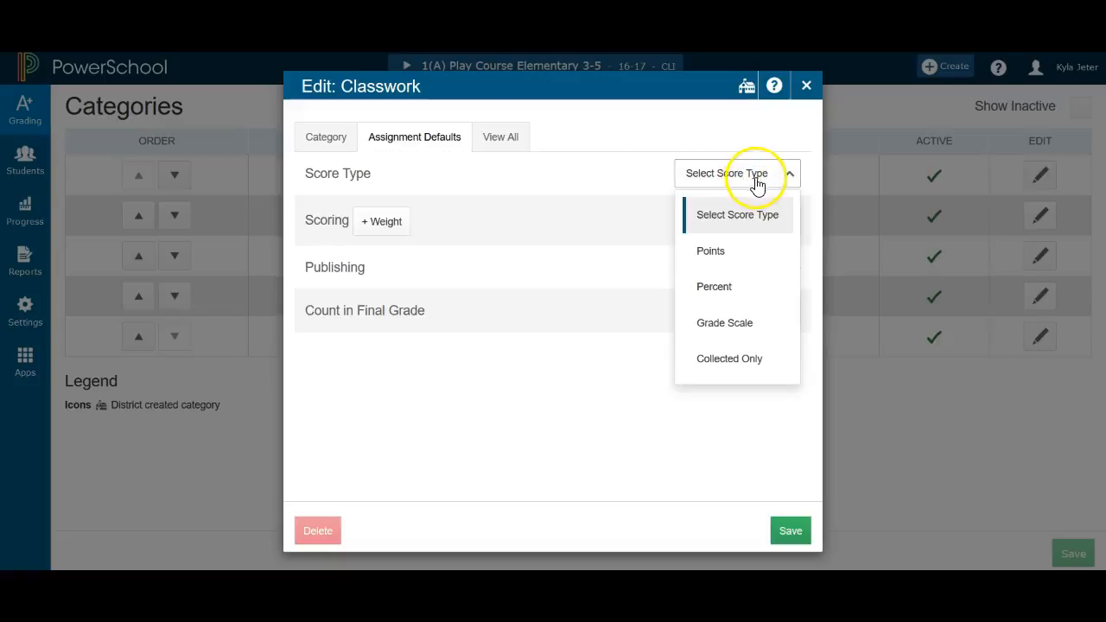
left_click(724, 287)
left_click(748, 219)
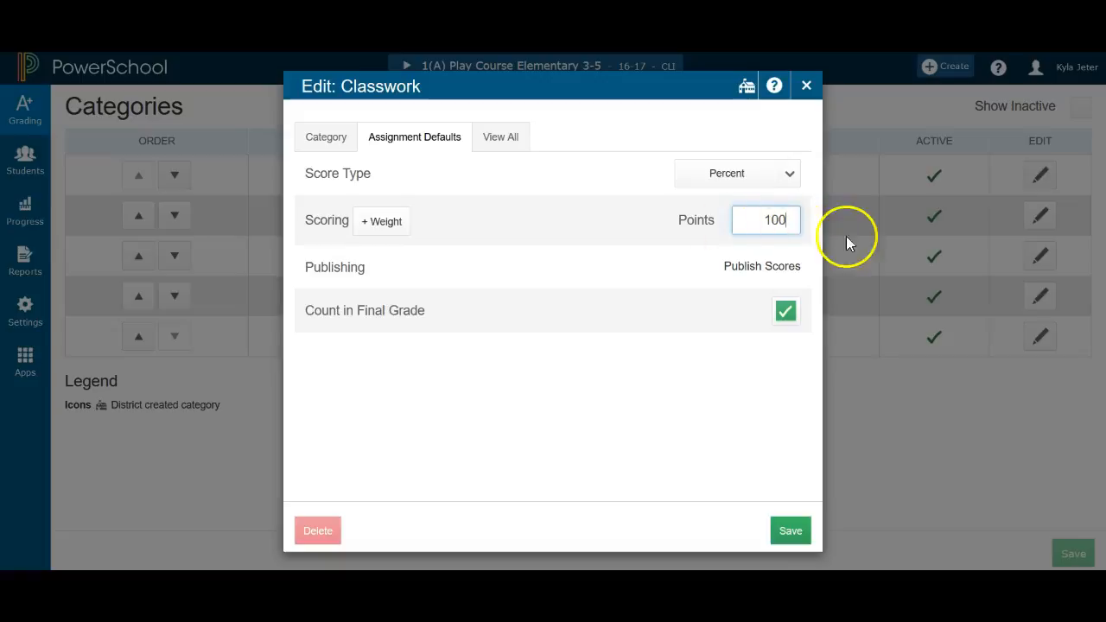
left_click(791, 534)
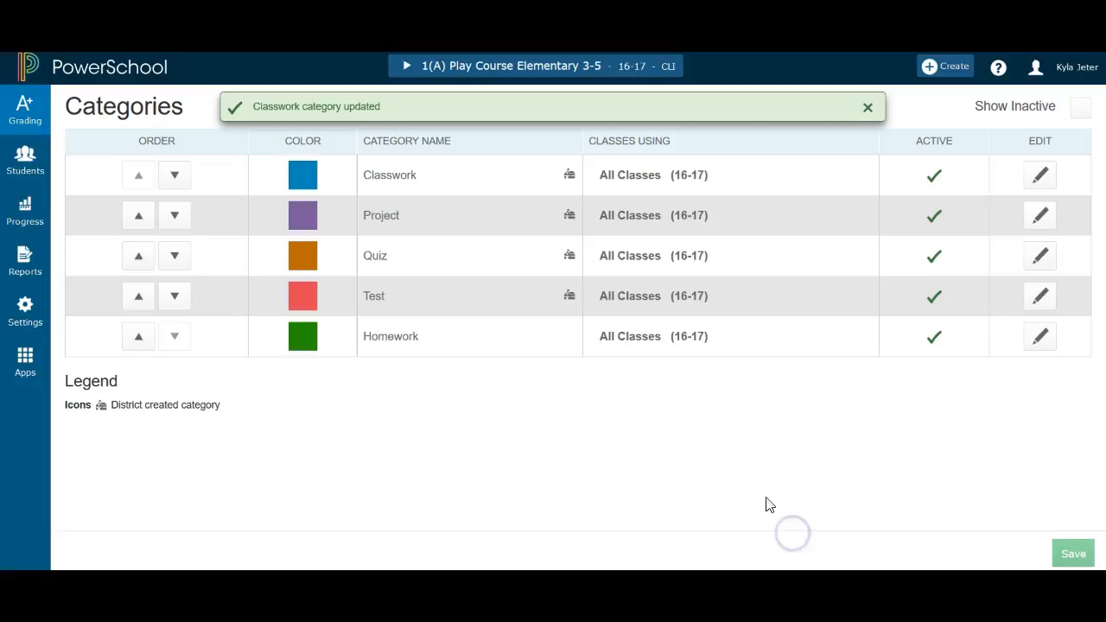
Set the Project category's default score type to Percent and save it
left_click(1043, 221)
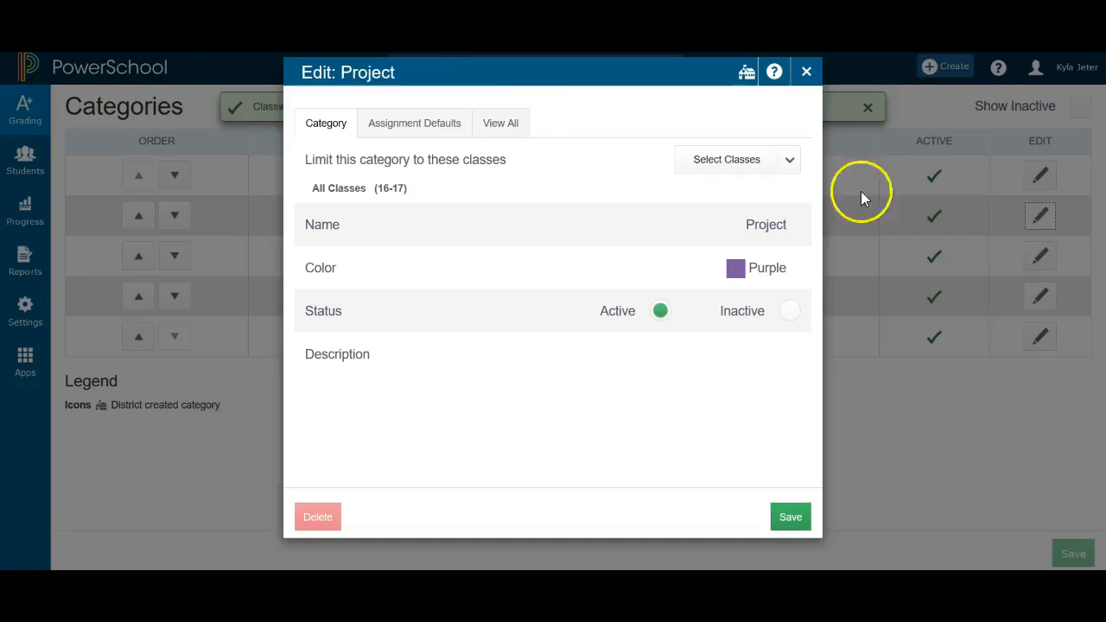
left_click(407, 136)
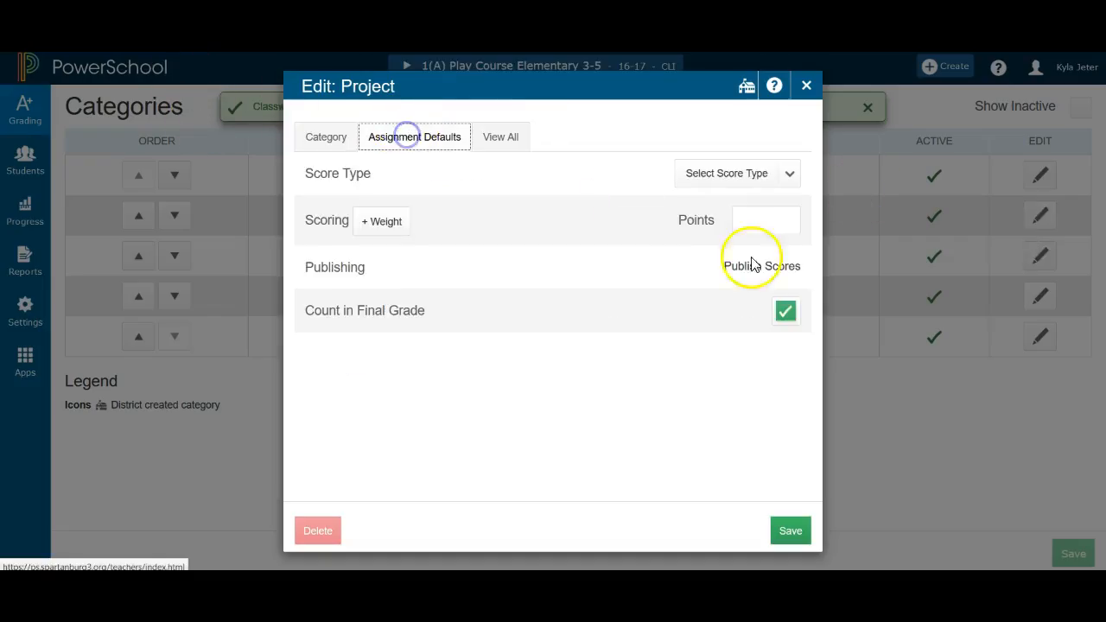
left_click(753, 175)
left_click(731, 286)
left_click(744, 223)
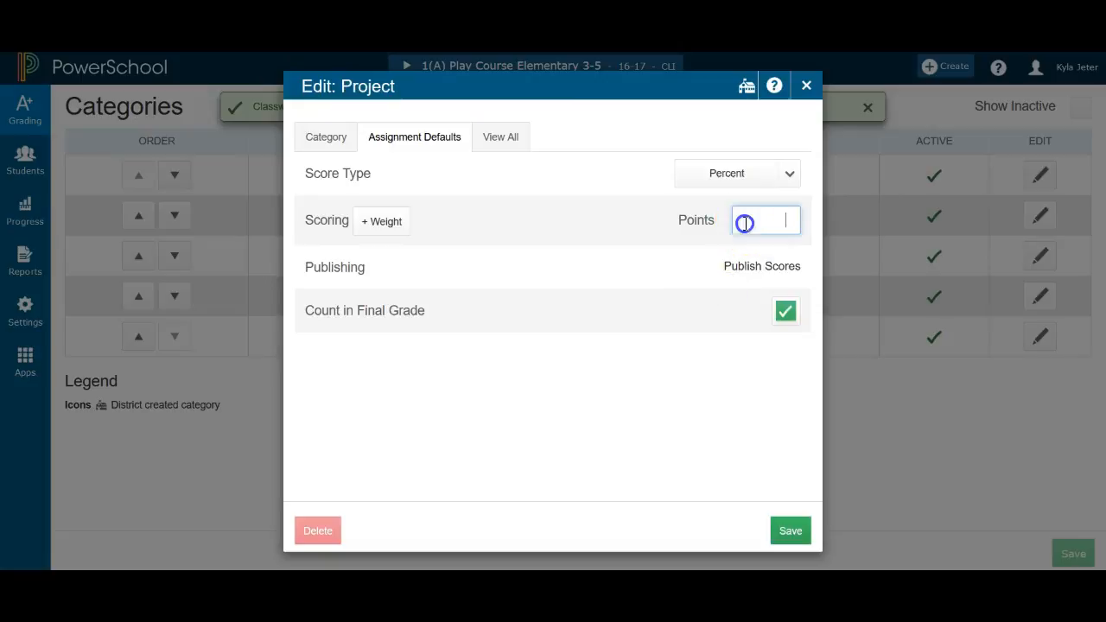
left_click(794, 532)
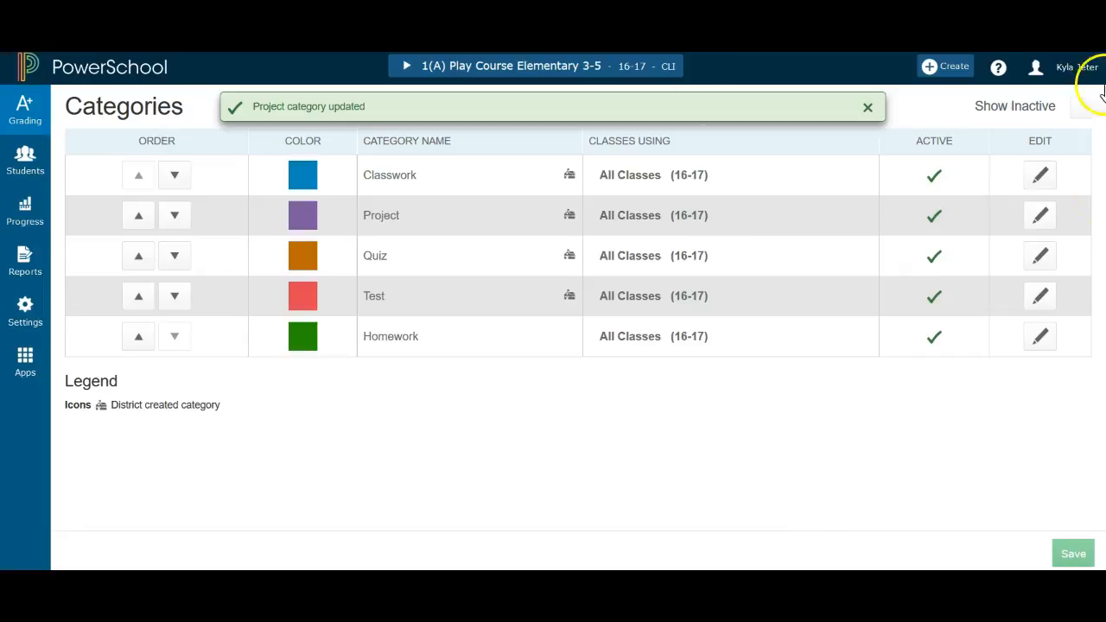
Set the Quiz category's default score type to Percent and save it
left_click(1039, 258)
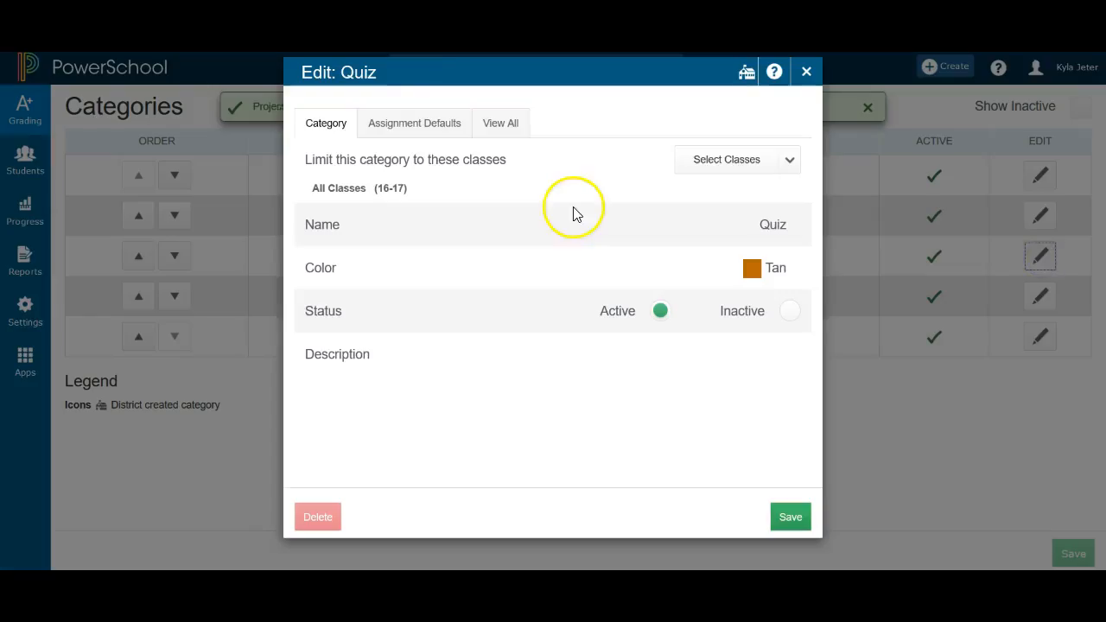
left_click(419, 137)
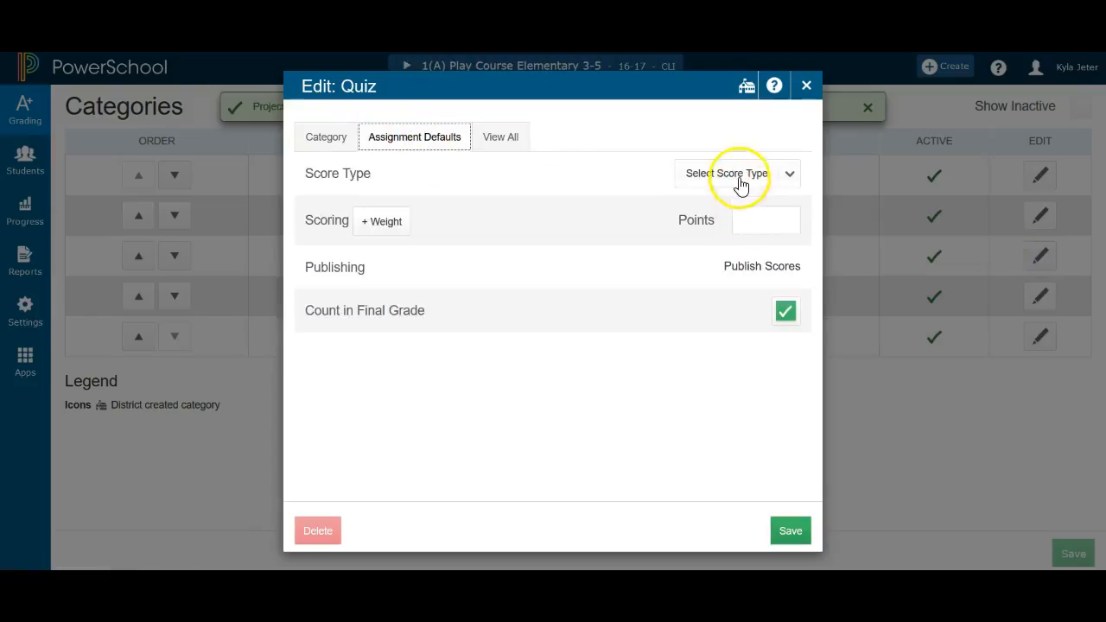
left_click(741, 176)
left_click(758, 289)
left_click(751, 222)
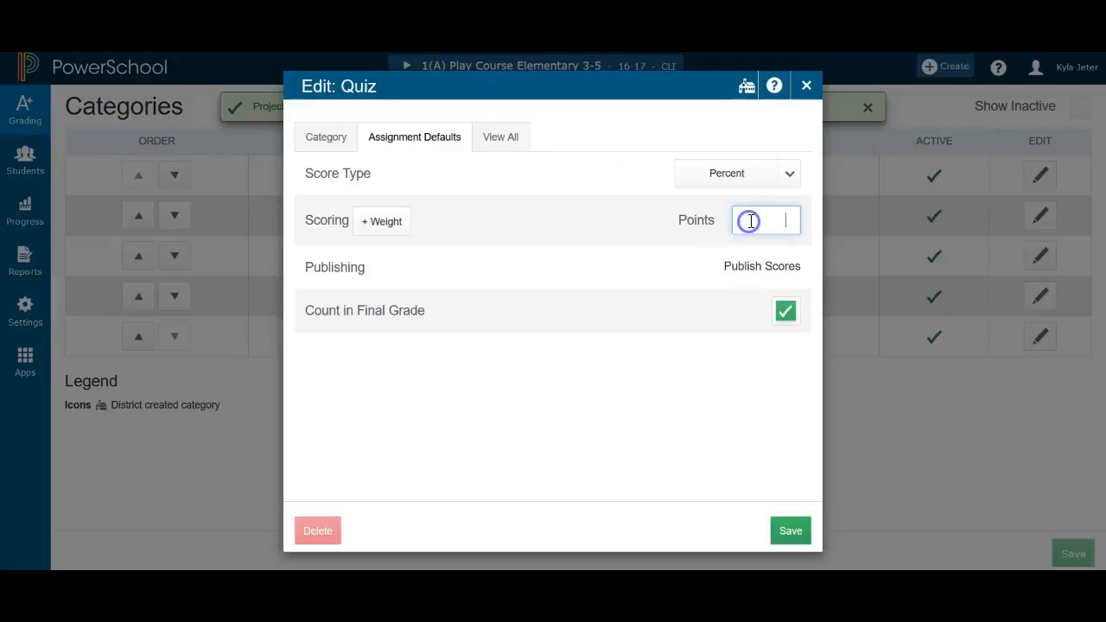
left_click(788, 529)
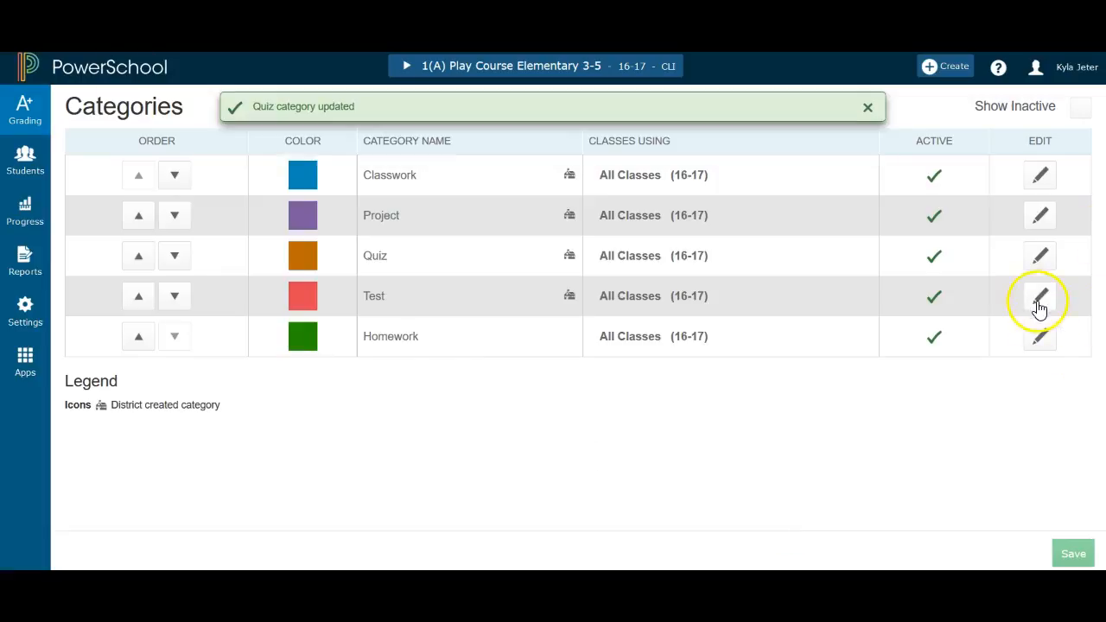
Set the Test category's default score type to Percent with 100 points and save it
left_click(1041, 302)
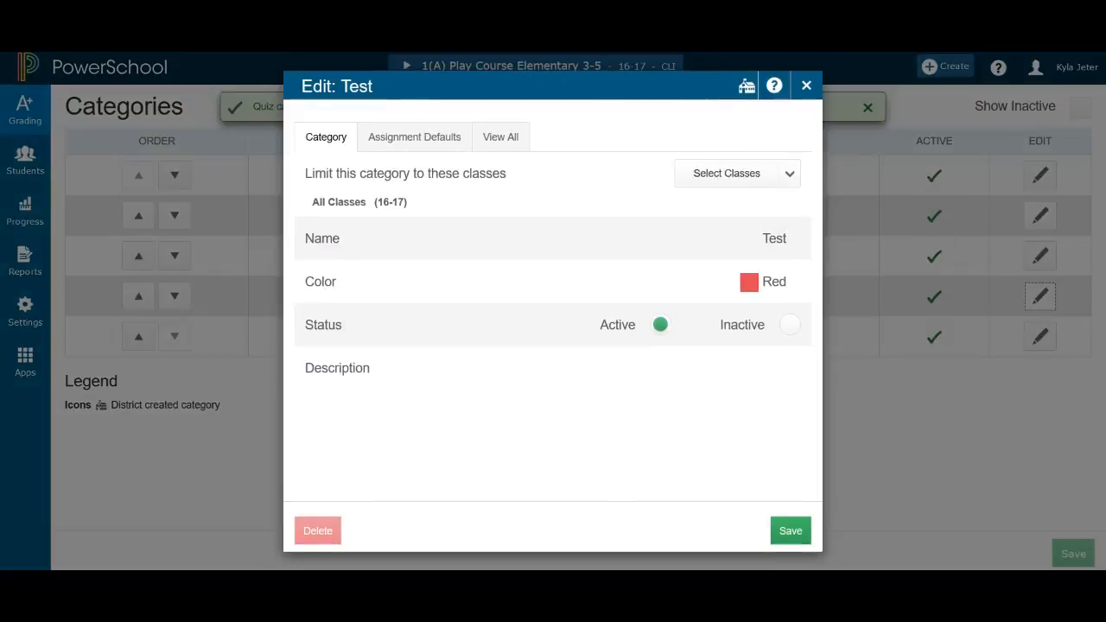
left_click(419, 138)
left_click(723, 177)
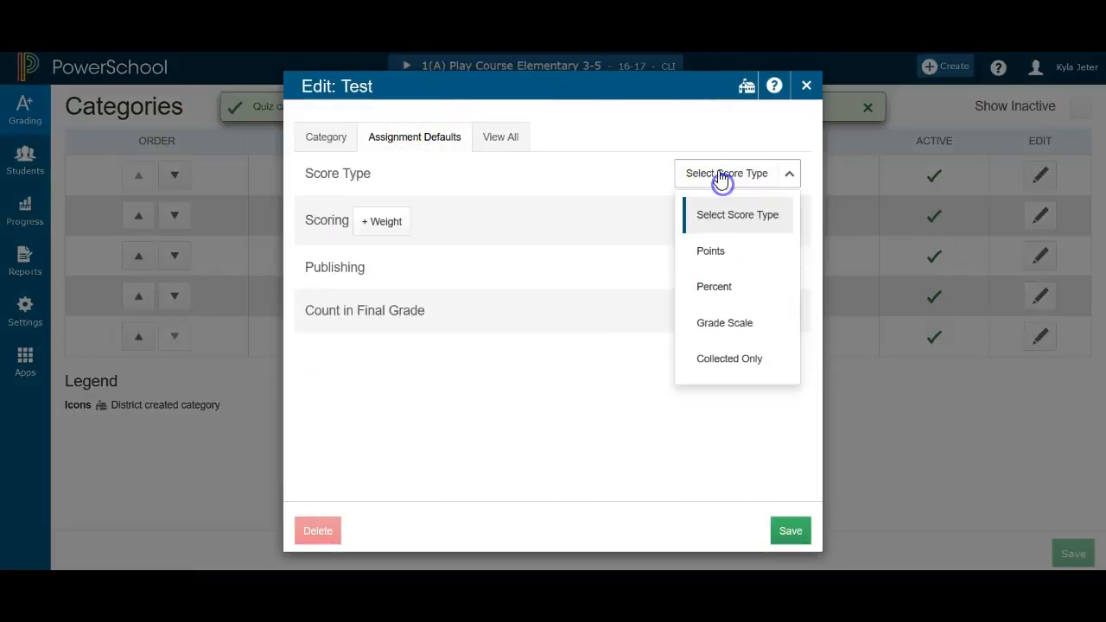
left_click(733, 291)
left_click(742, 220)
type("100")
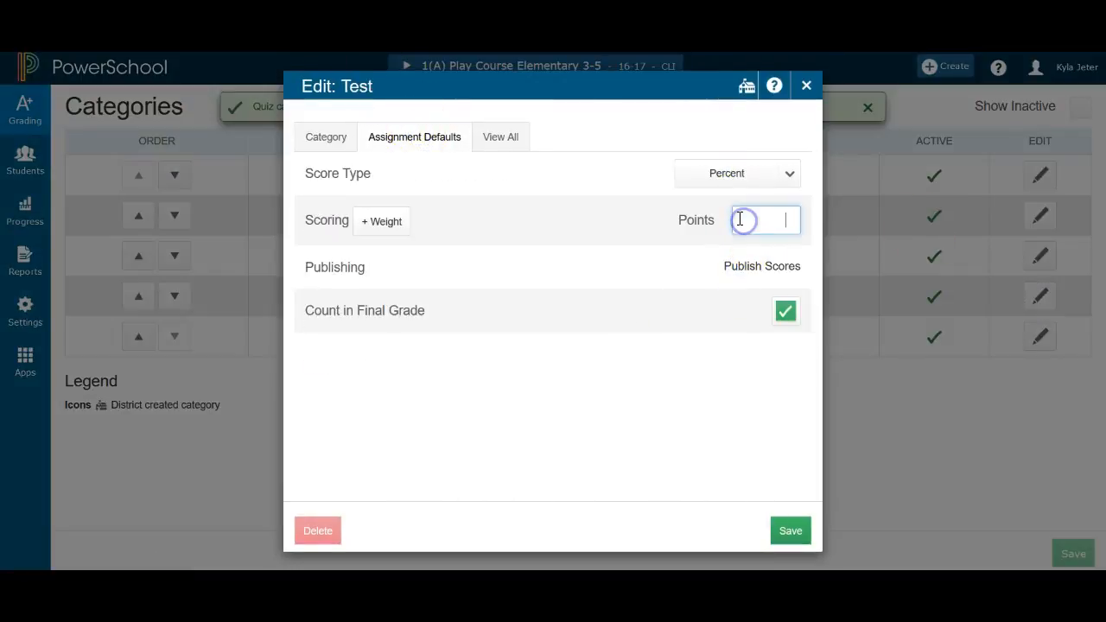
left_click(790, 532)
Set the Homework category's default score type to Percent and save it
left_click(1040, 344)
left_click(441, 147)
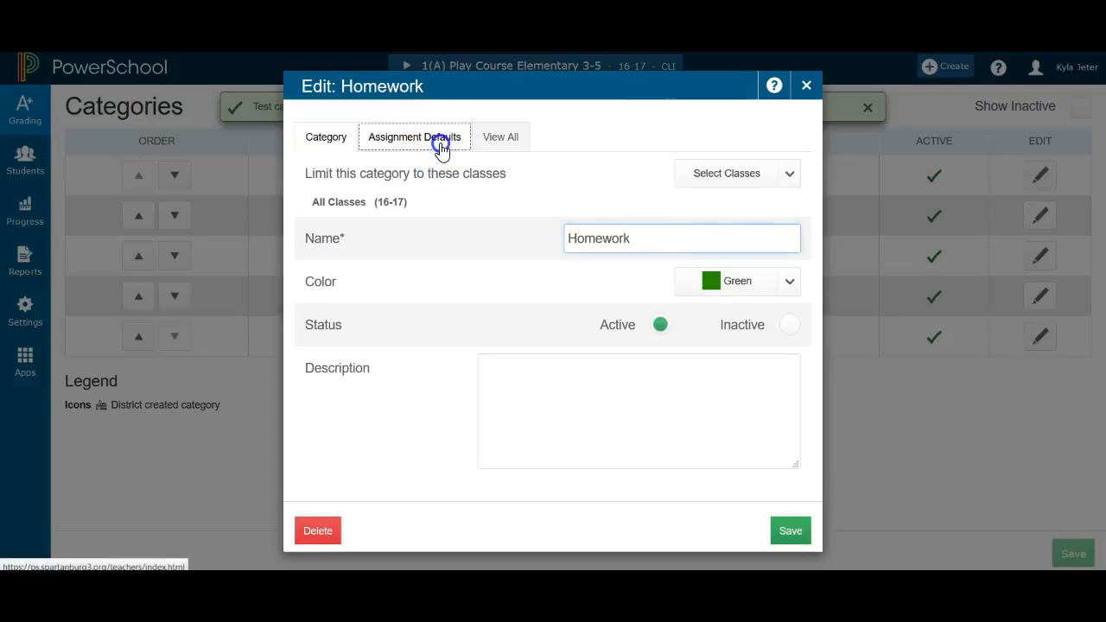
left_click(758, 173)
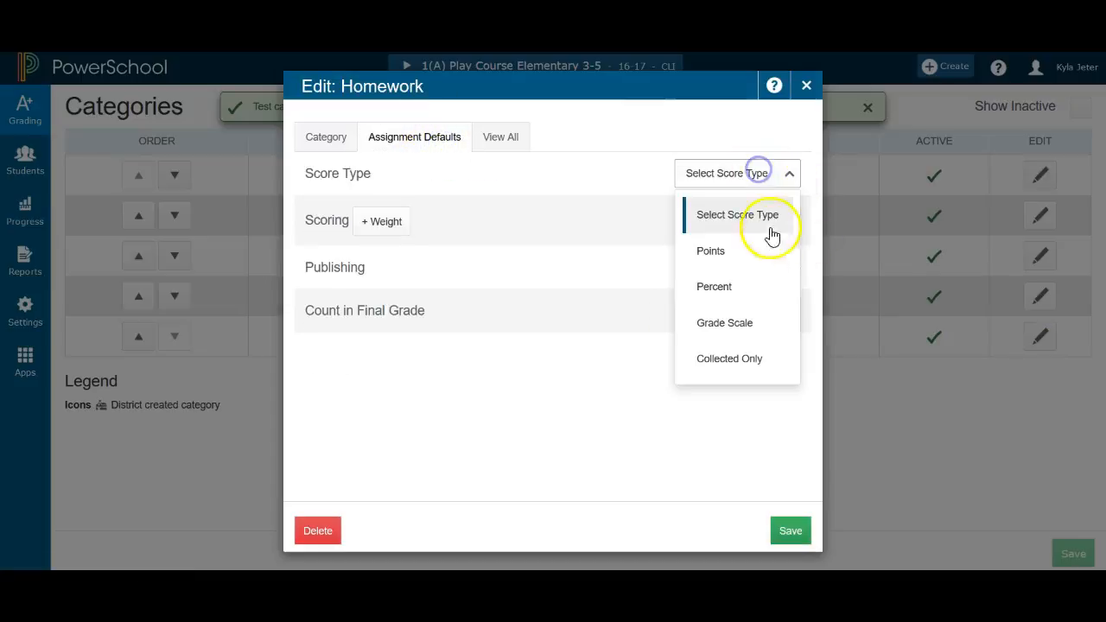
left_click(758, 288)
left_click(752, 228)
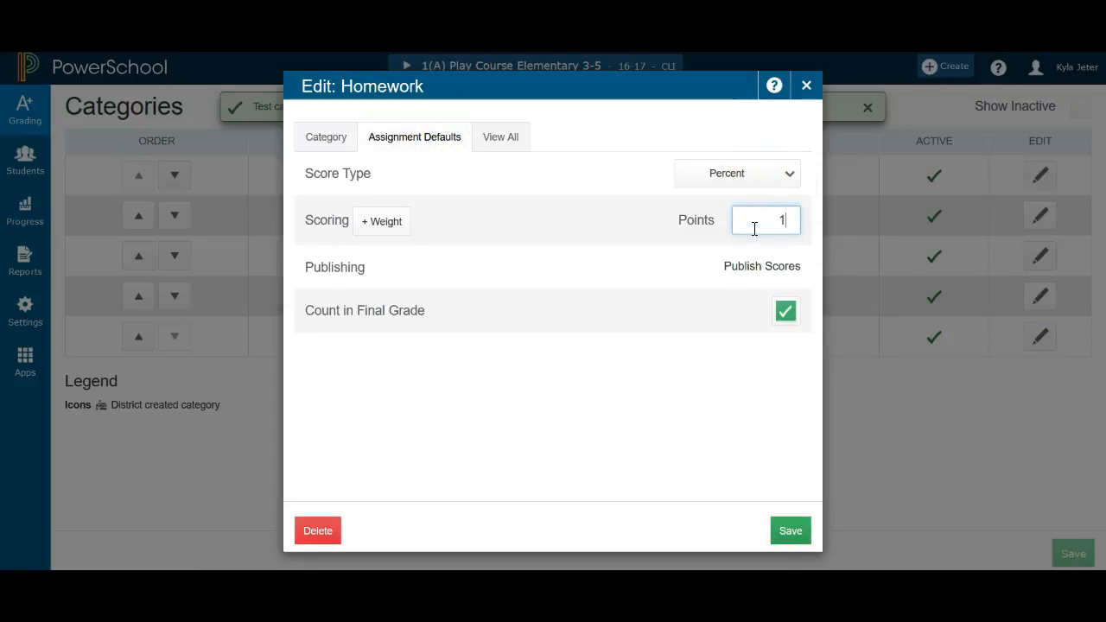
left_click(795, 531)
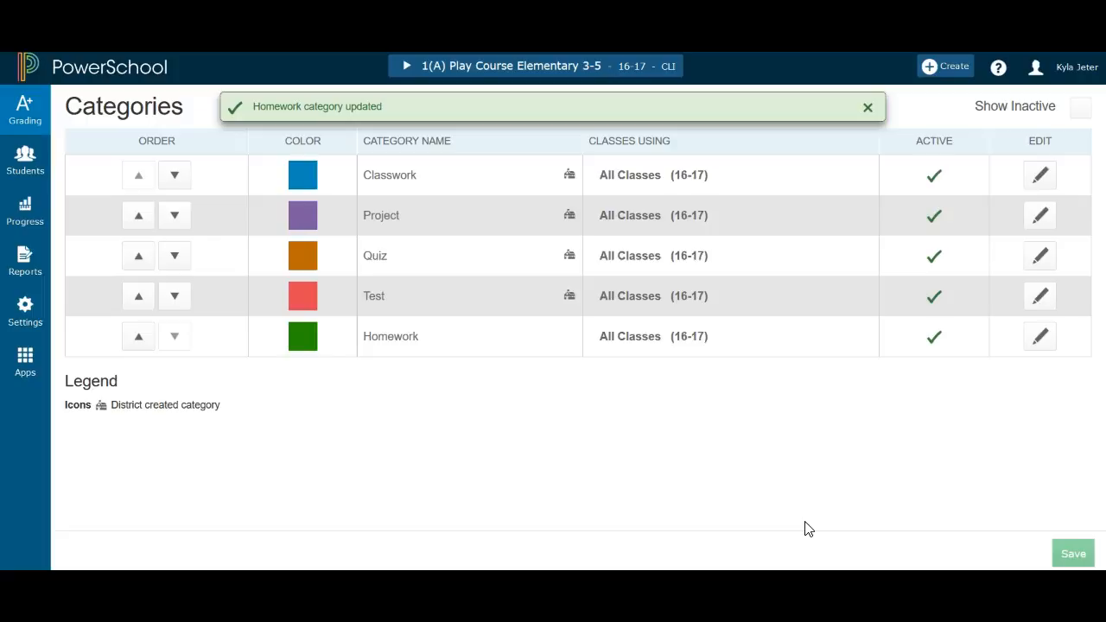
Start a new assignment named Multiplication Quiz and put it in the Quiz category
left_click(951, 74)
left_click(926, 126)
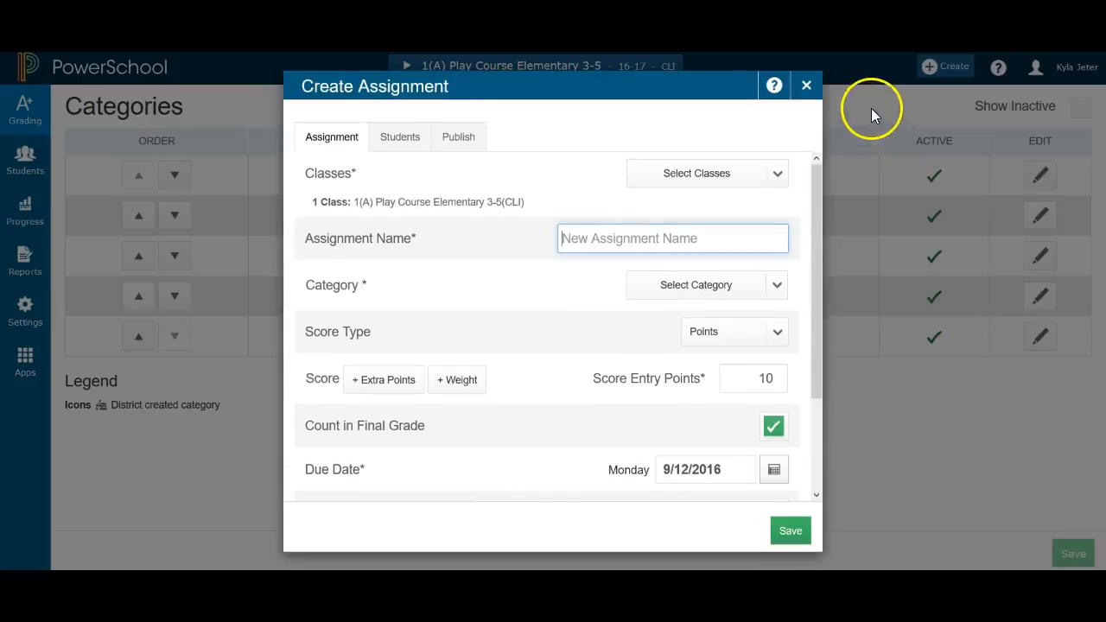
left_click(655, 240)
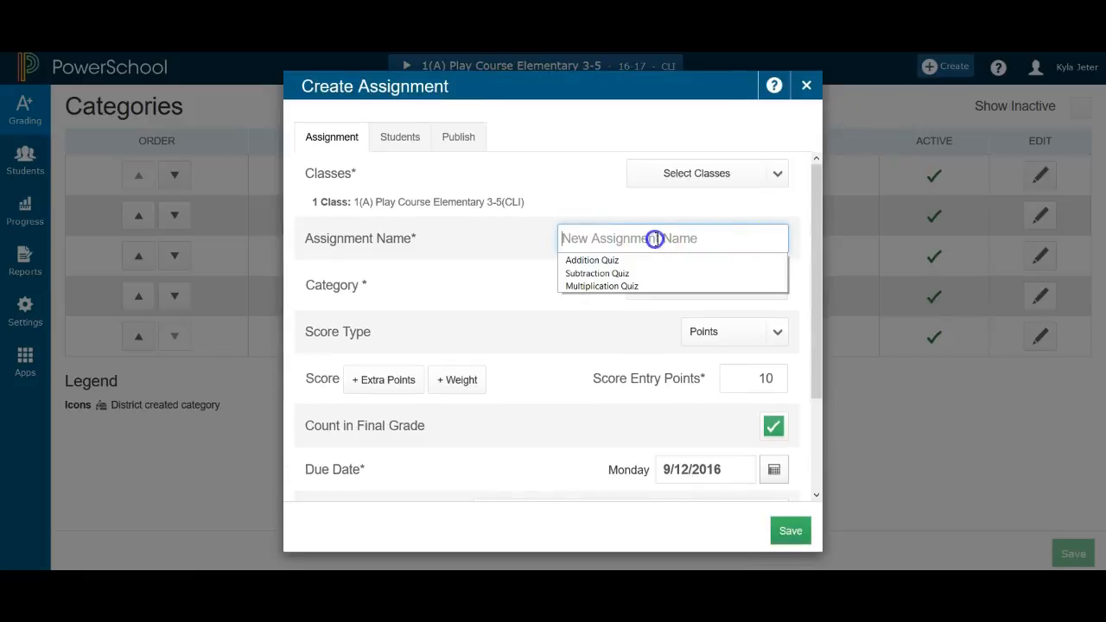
left_click(608, 238)
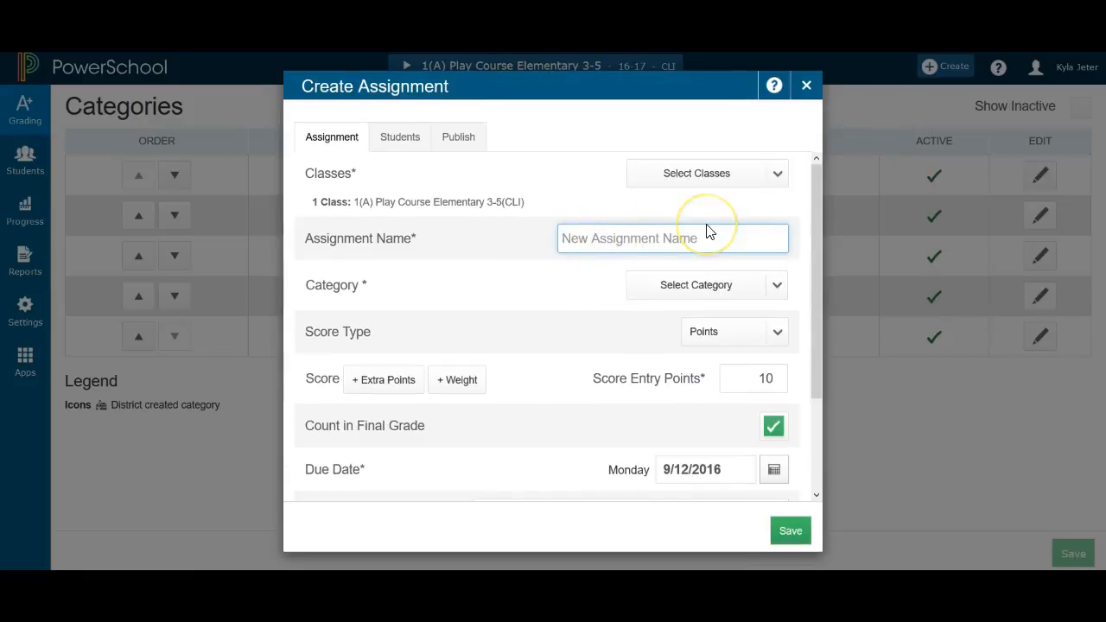
type("Mul")
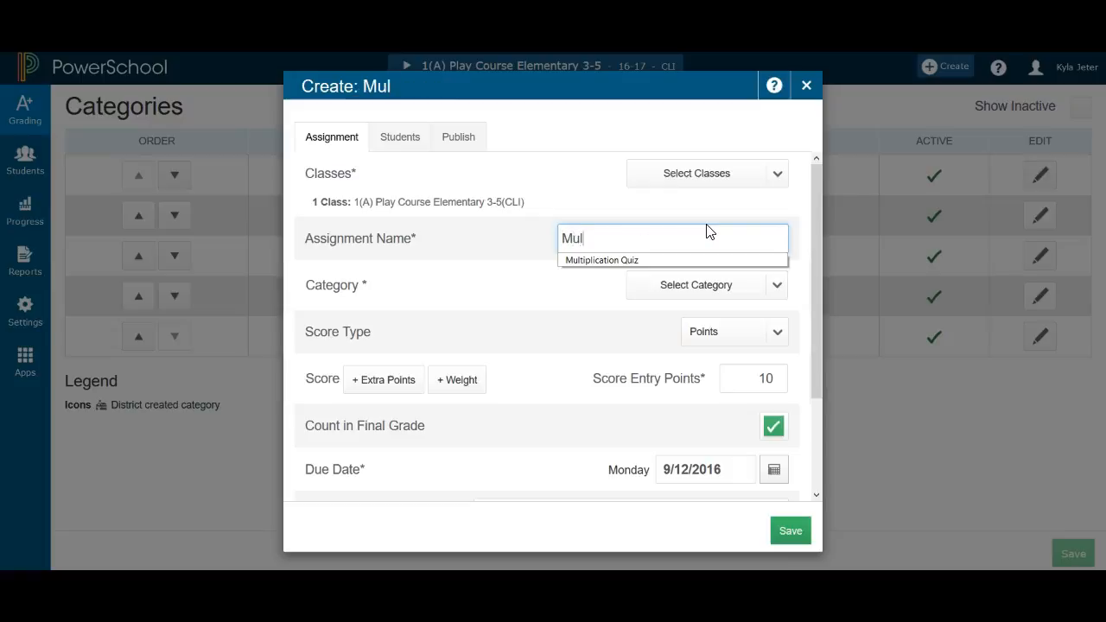
left_click(662, 259)
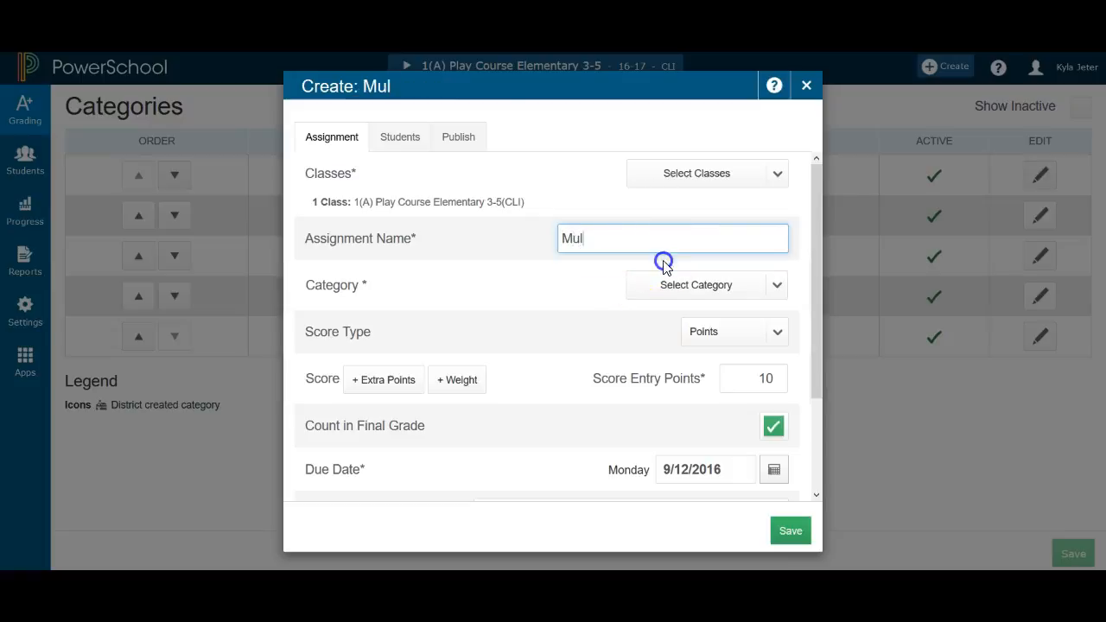
left_click(729, 291)
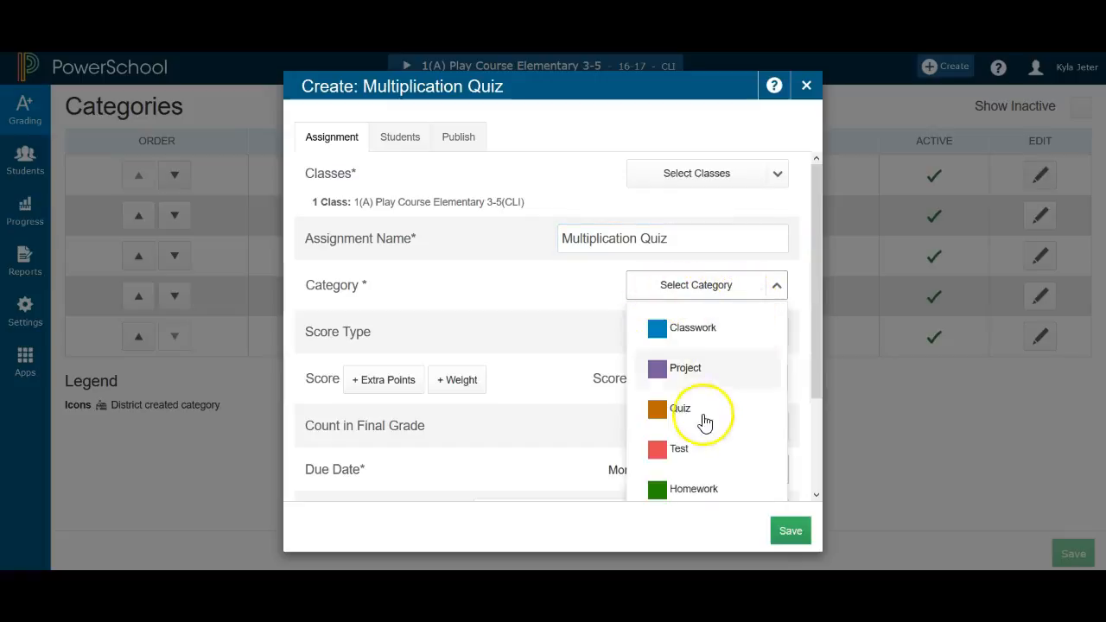
left_click(688, 422)
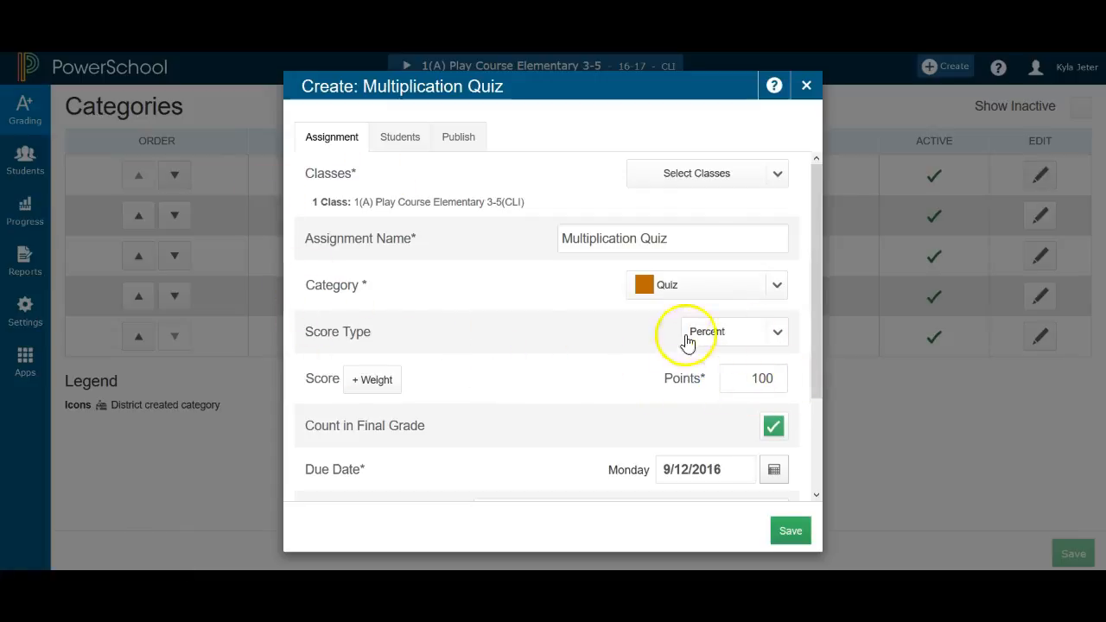
Add the other classes to the Multiplication Quiz assignment, save it and close the dialog
left_click(777, 173)
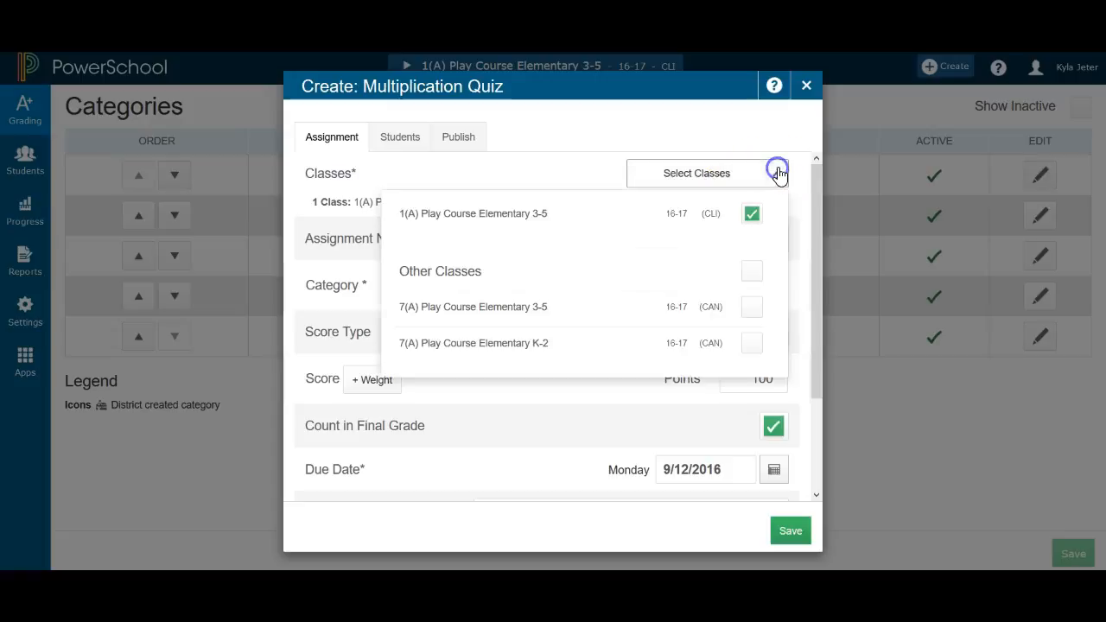
left_click(752, 271)
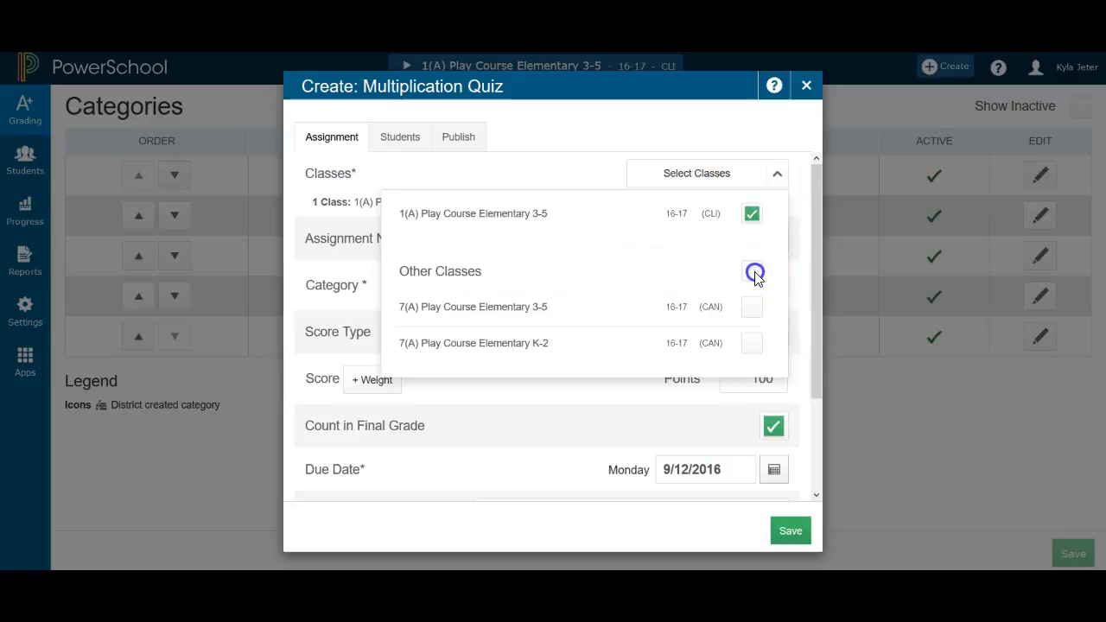
left_click(791, 531)
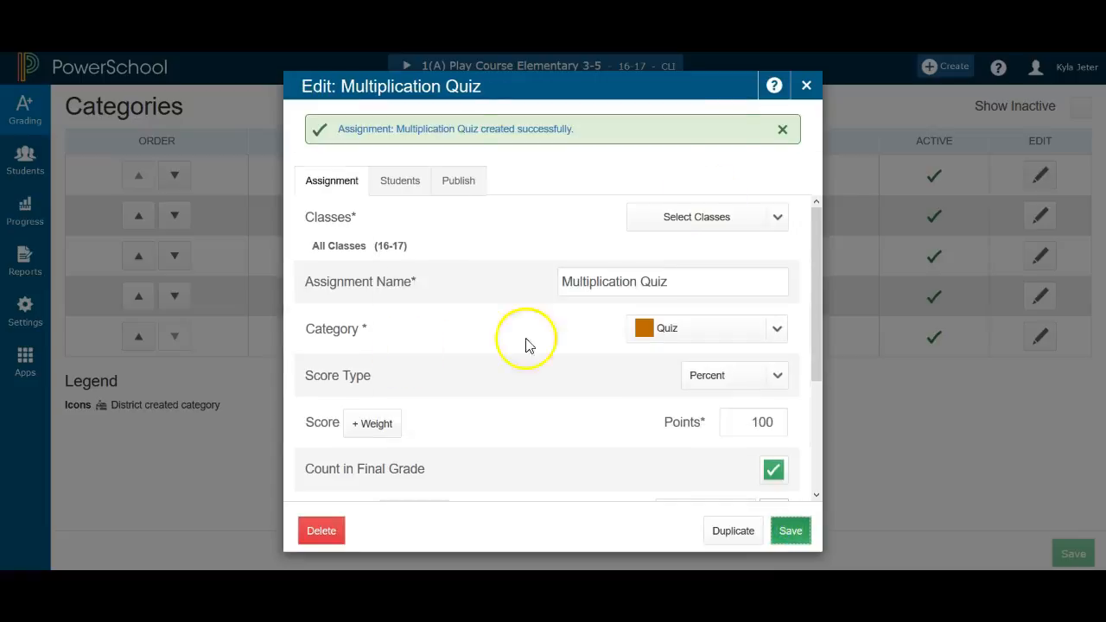
left_click(806, 83)
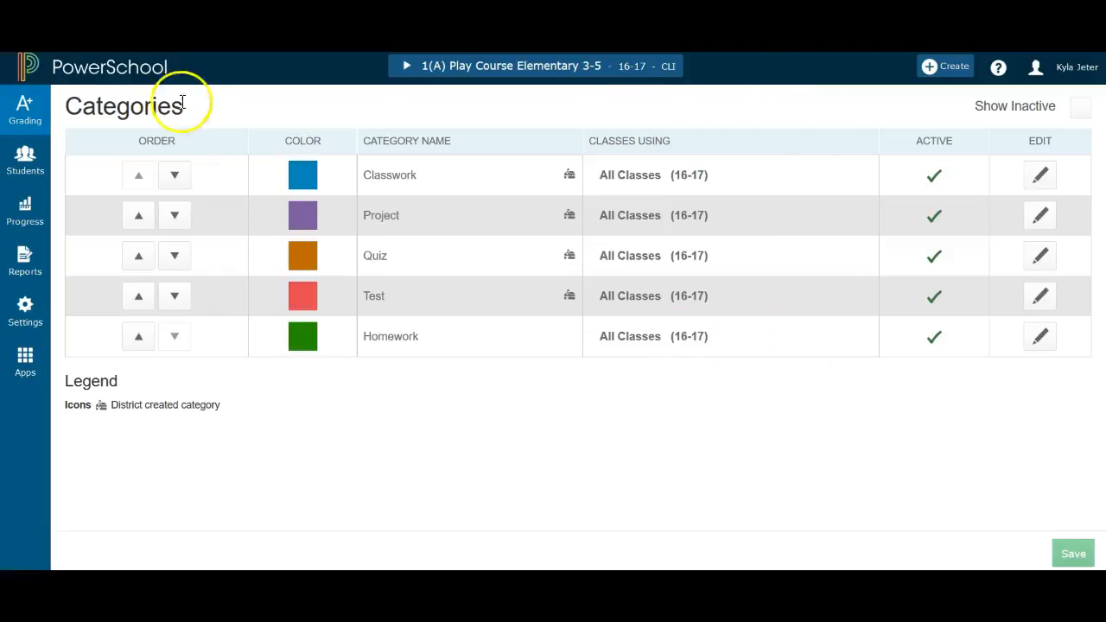
Open the scoresheet and look through the Subtraction Quiz's scores and the list of assignments
left_click(26, 110)
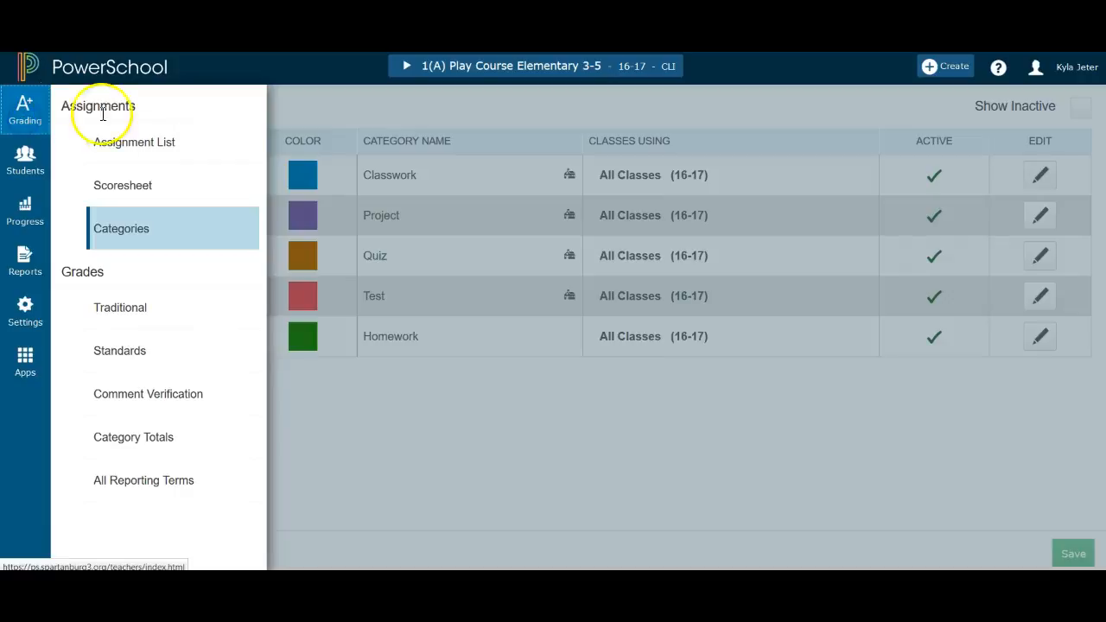
left_click(122, 192)
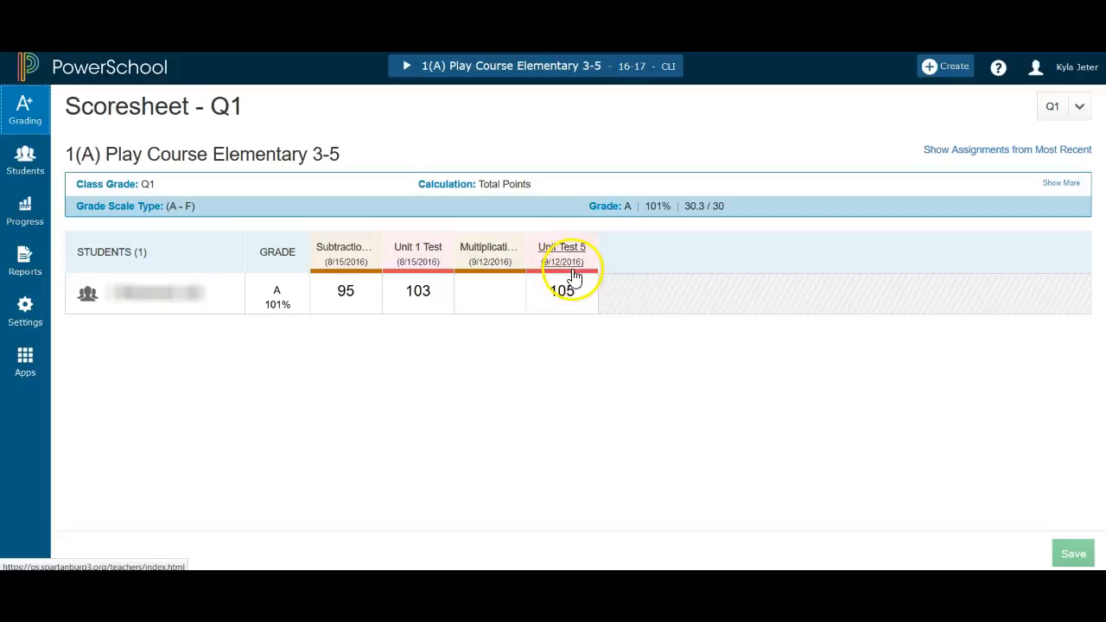
left_click(350, 250)
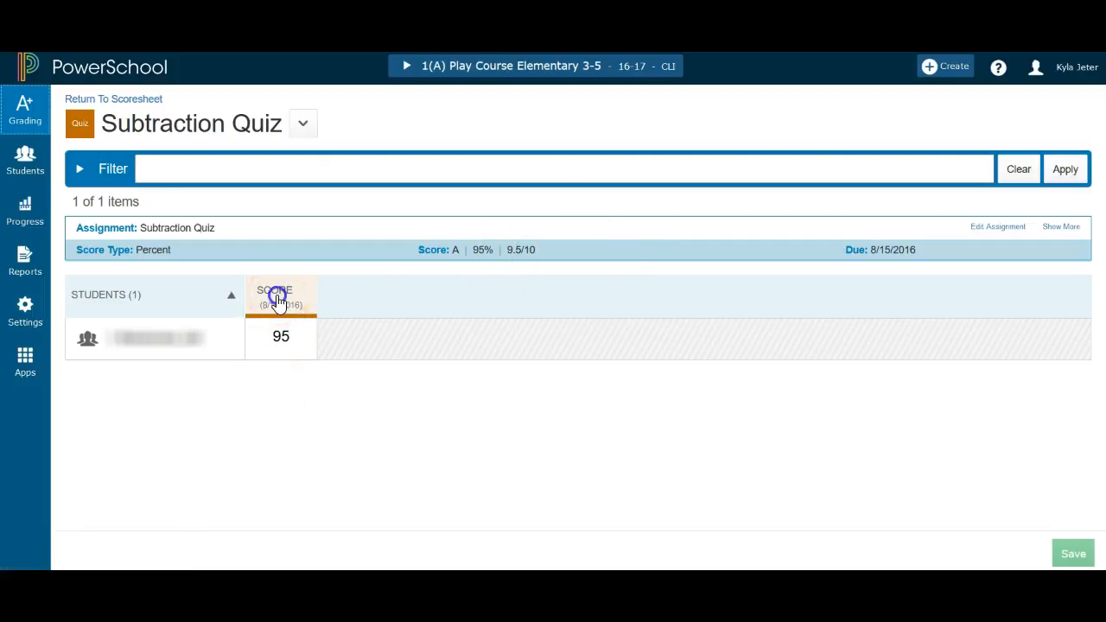
left_click(303, 125)
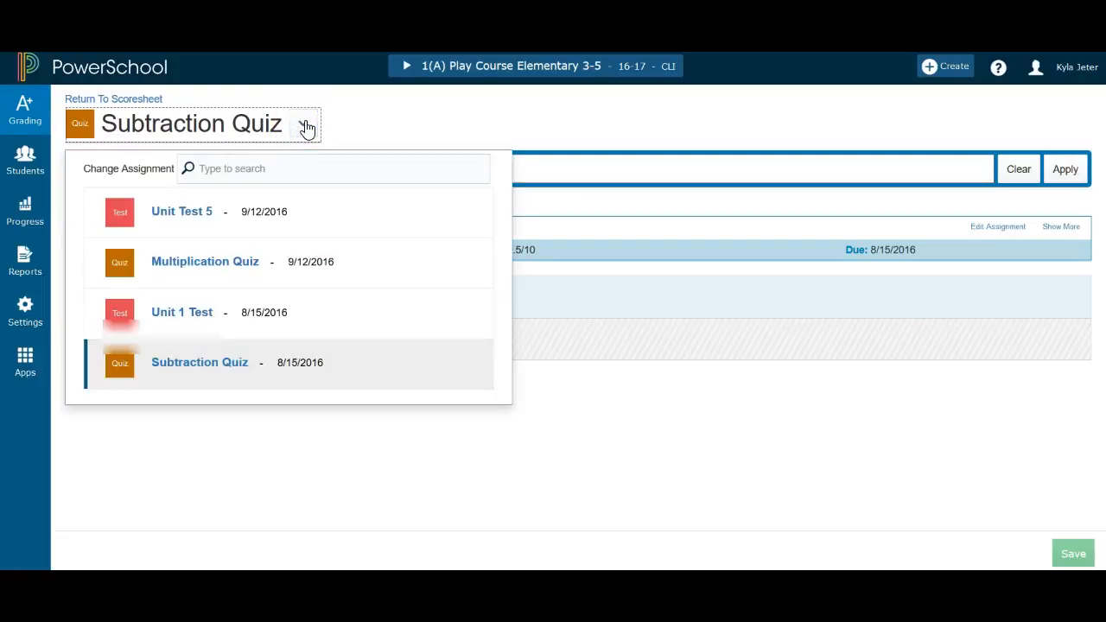
left_click(304, 125)
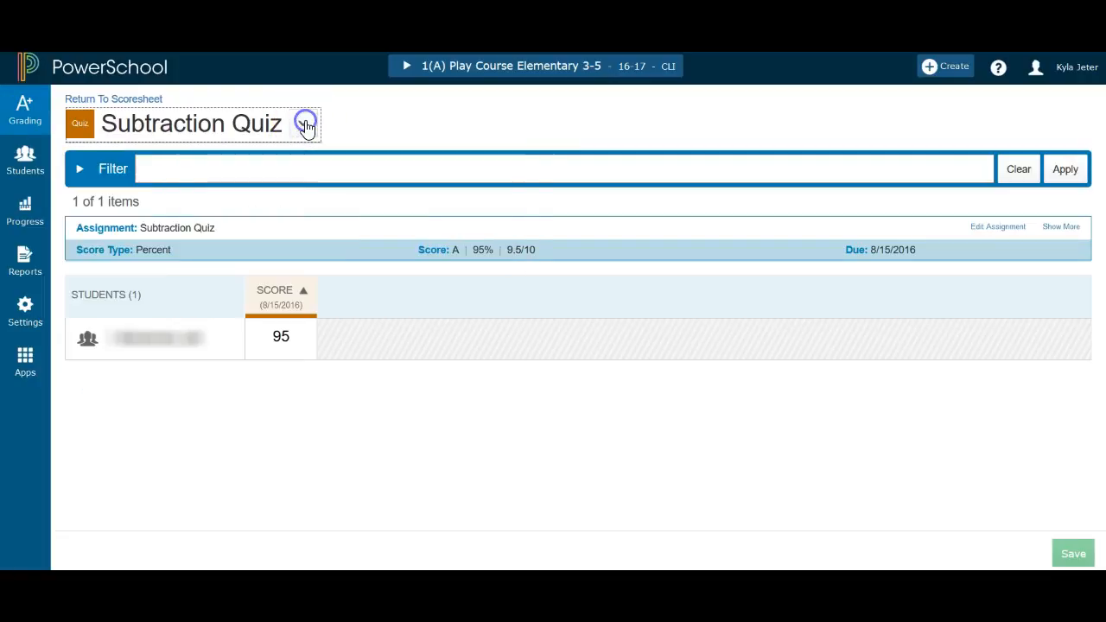
Open the assignment list and set Unit Test 5's points to 100, then save and close it
left_click(35, 121)
left_click(163, 146)
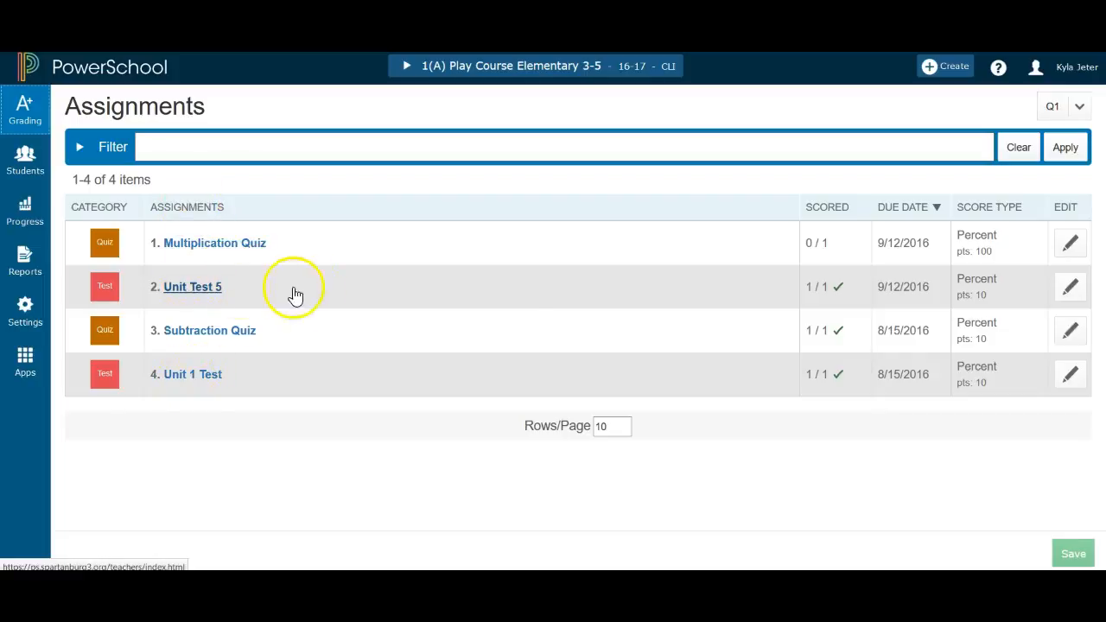
left_click(1072, 290)
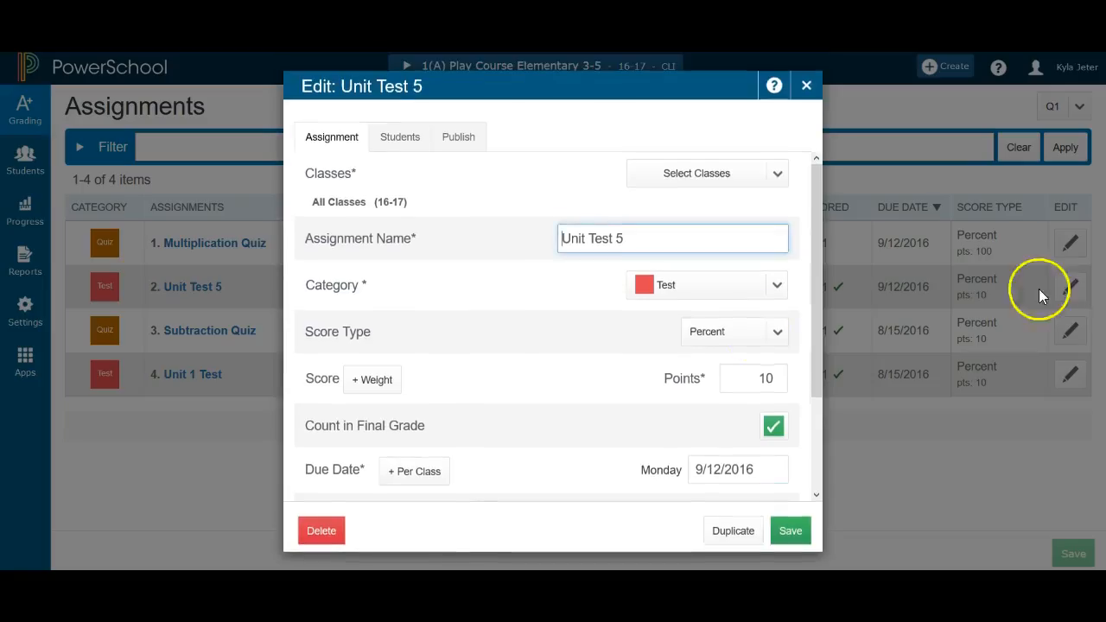
left_click_drag(778, 379, 709, 381)
type("100")
left_click(804, 534)
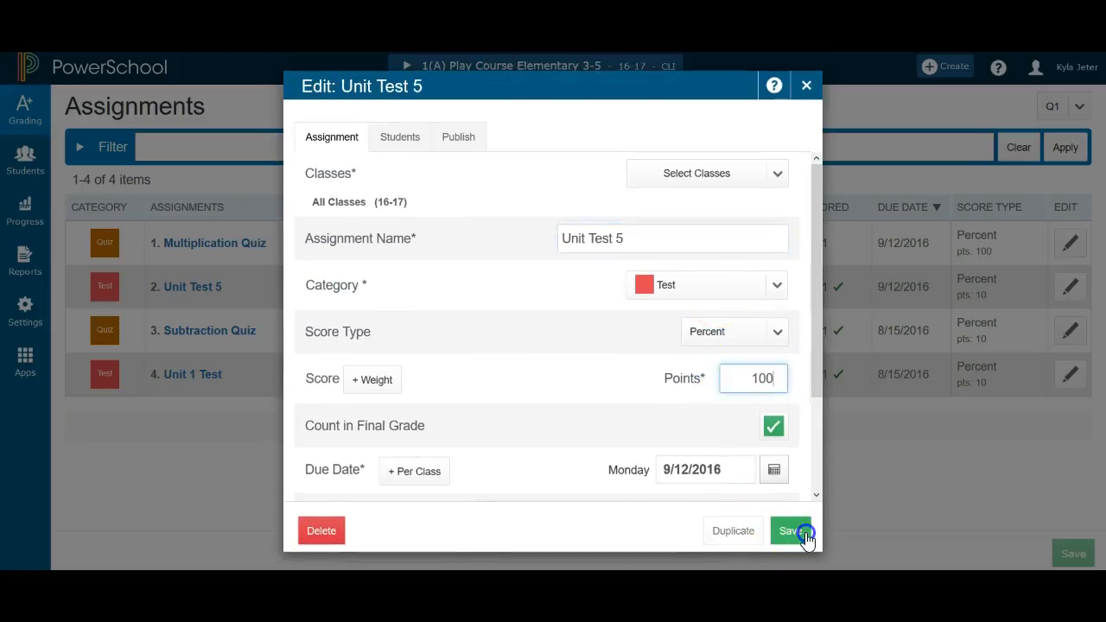
left_click(785, 534)
left_click(805, 85)
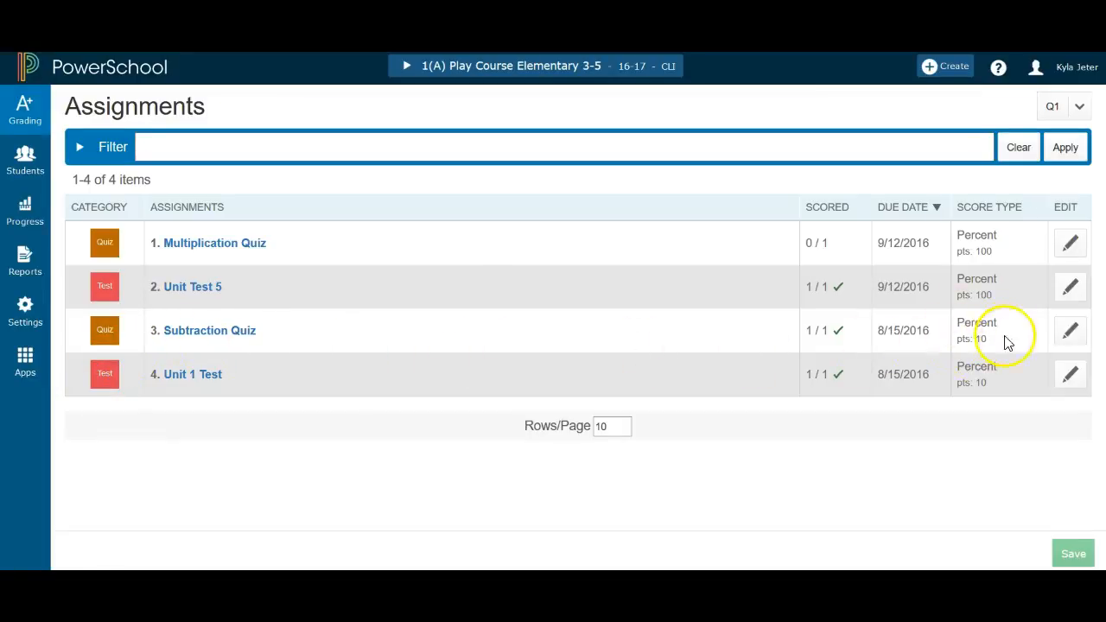
Set the Subtraction Quiz's points to 100, then save and close it
left_click(1070, 333)
left_click_drag(780, 378, 717, 378)
type("100")
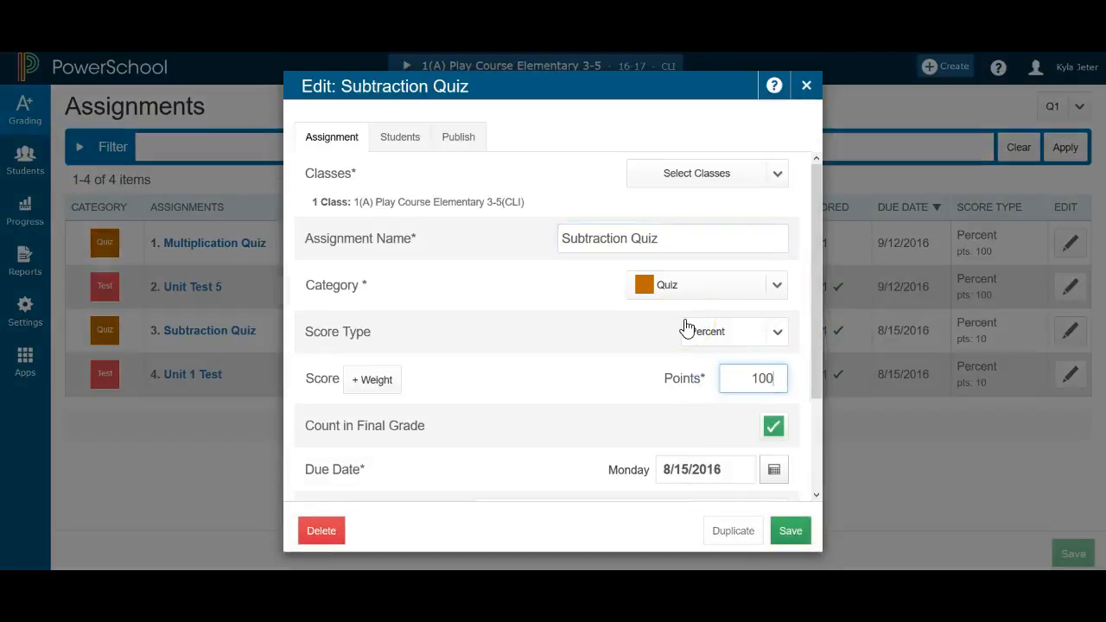
left_click(791, 531)
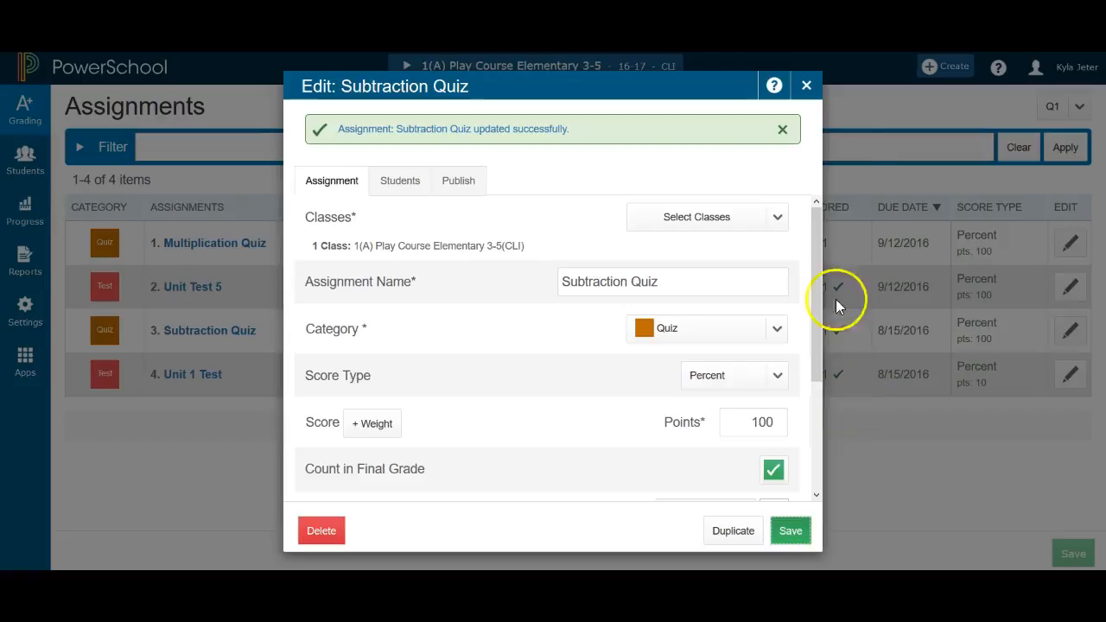
left_click(804, 85)
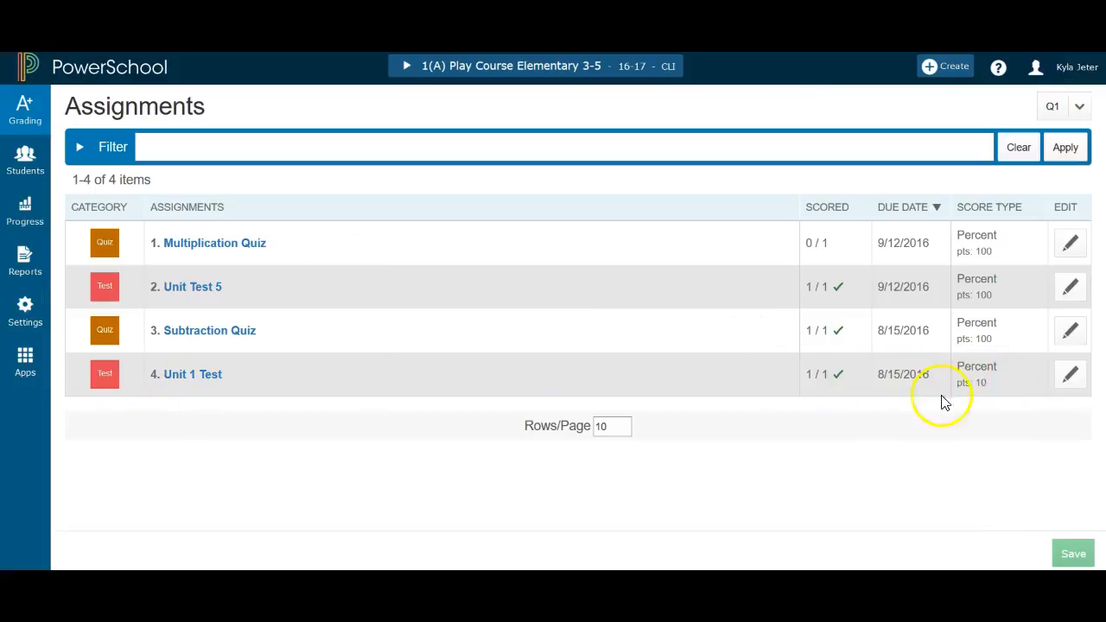
Set the Unit 1 Test's points to 100, then save and close it
left_click(1070, 377)
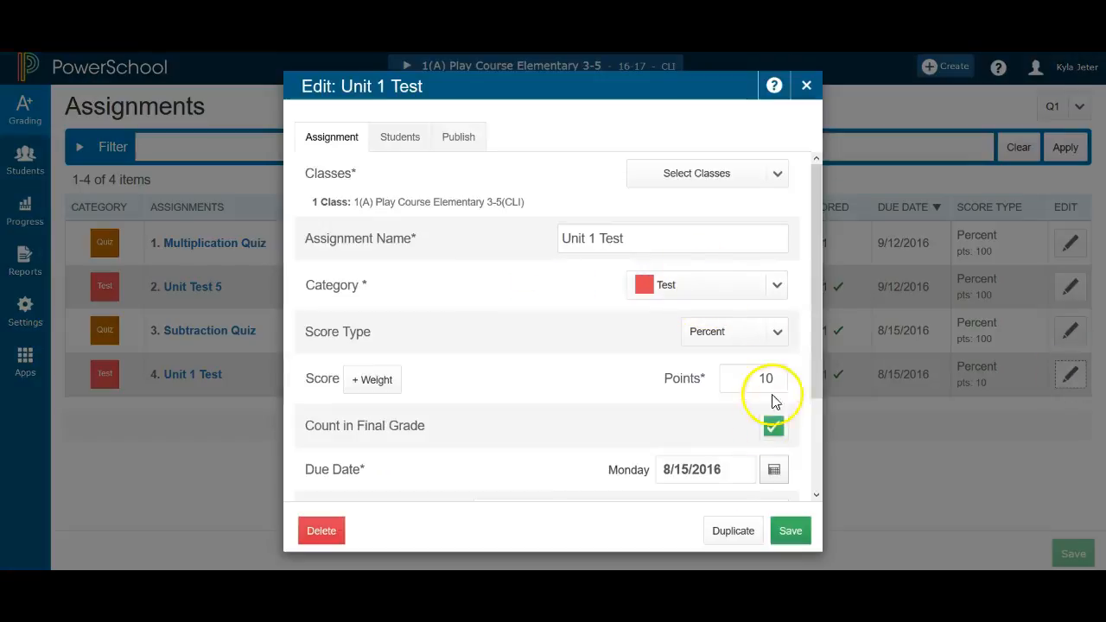
left_click(757, 379)
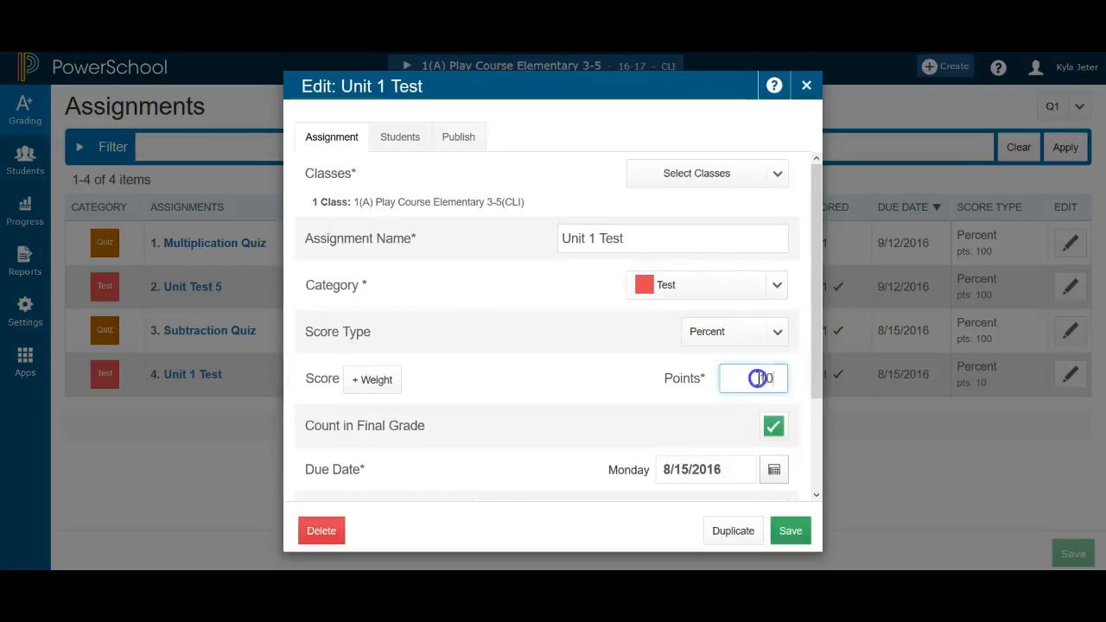
type("100")
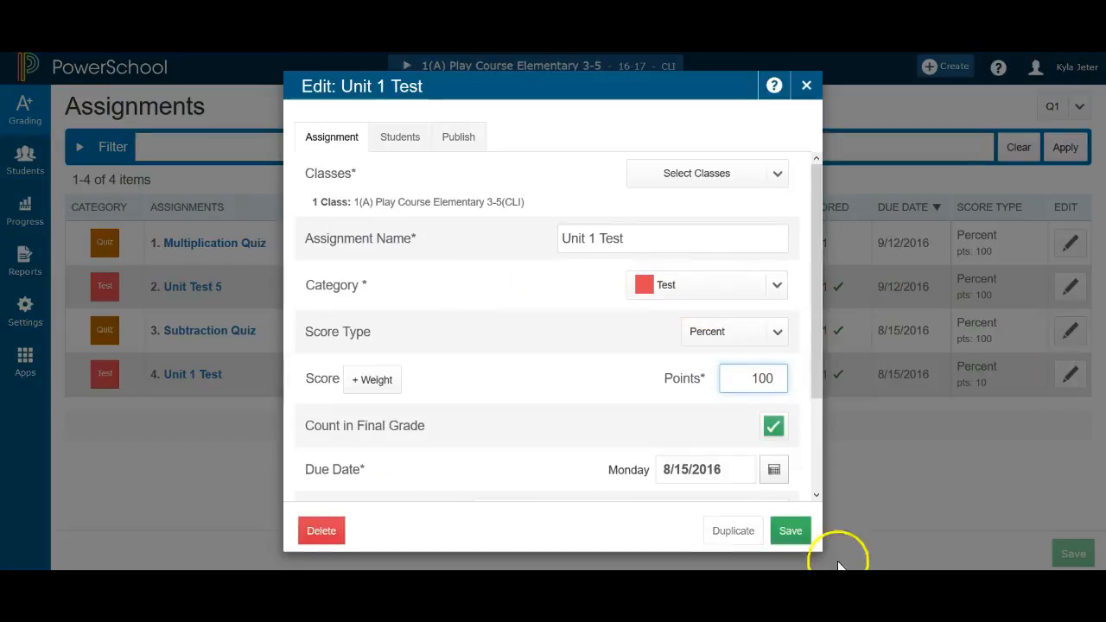
left_click(789, 531)
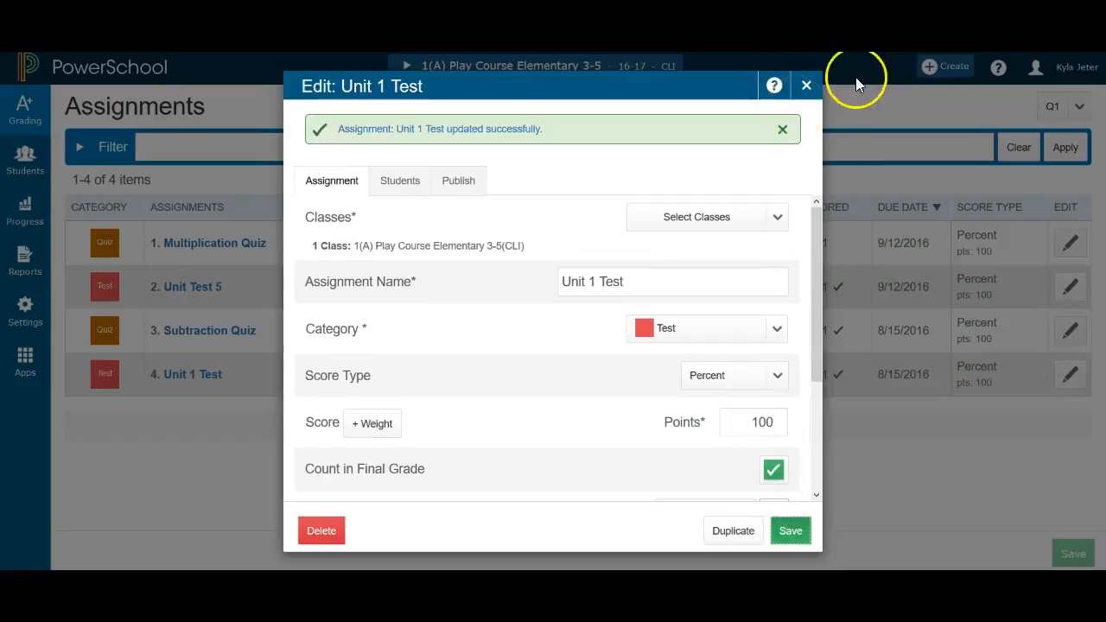
left_click(809, 88)
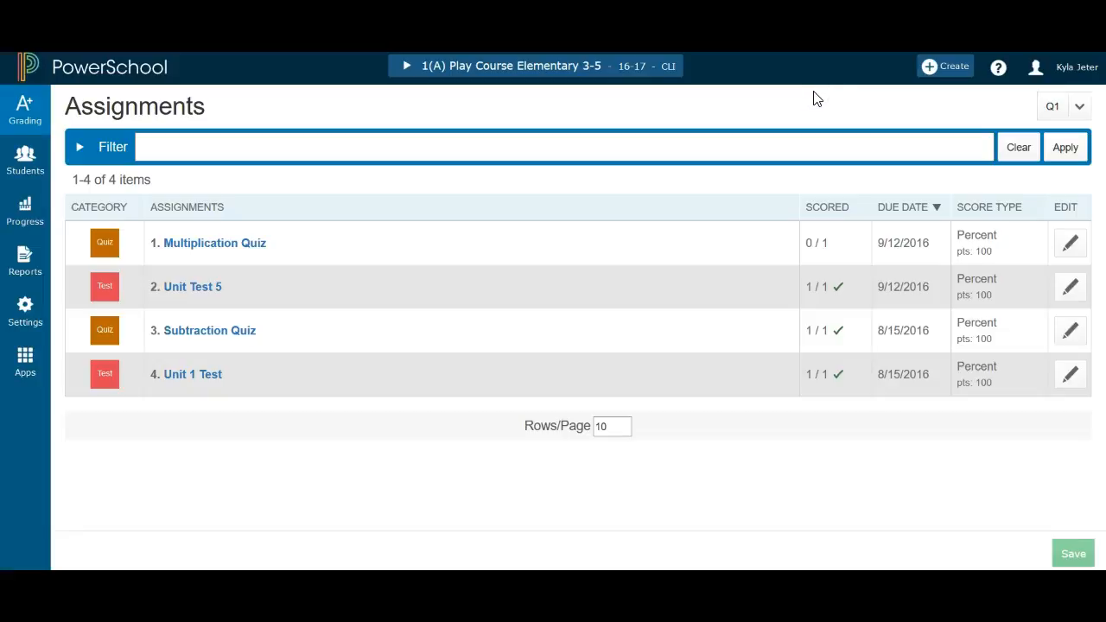